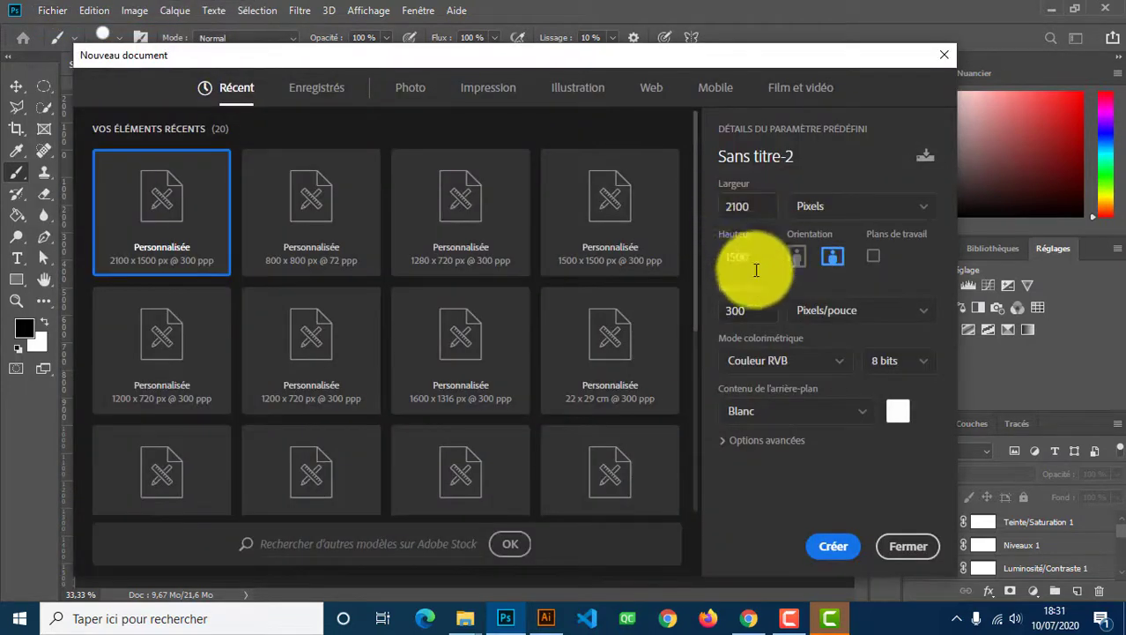
- Create a 2100 × 1500 px document at 300 ppi and apply a reversed radial Gradient Overlay at 123% scale to its layer
left_click(833, 545)
left_click(993, 593)
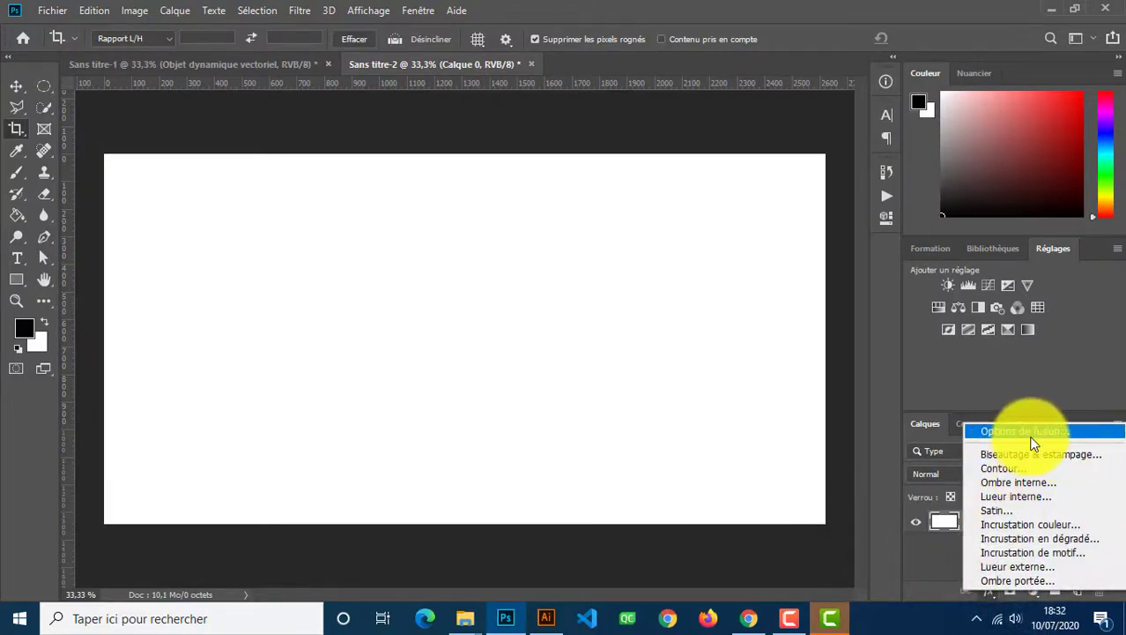
left_click(1040, 539)
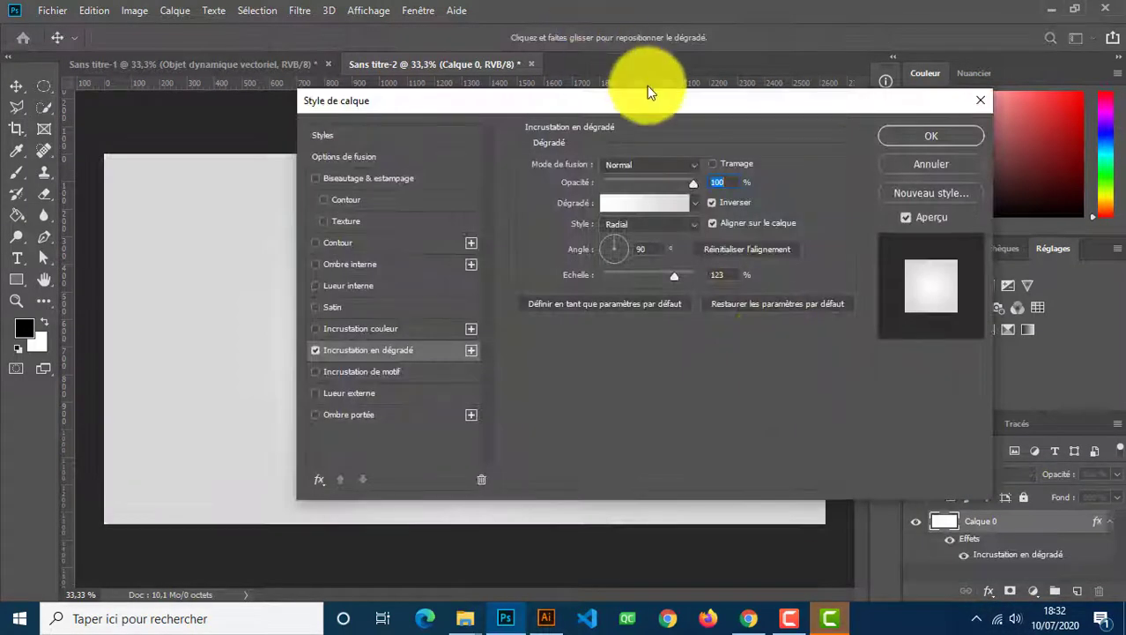
left_click_drag(641, 104, 804, 97)
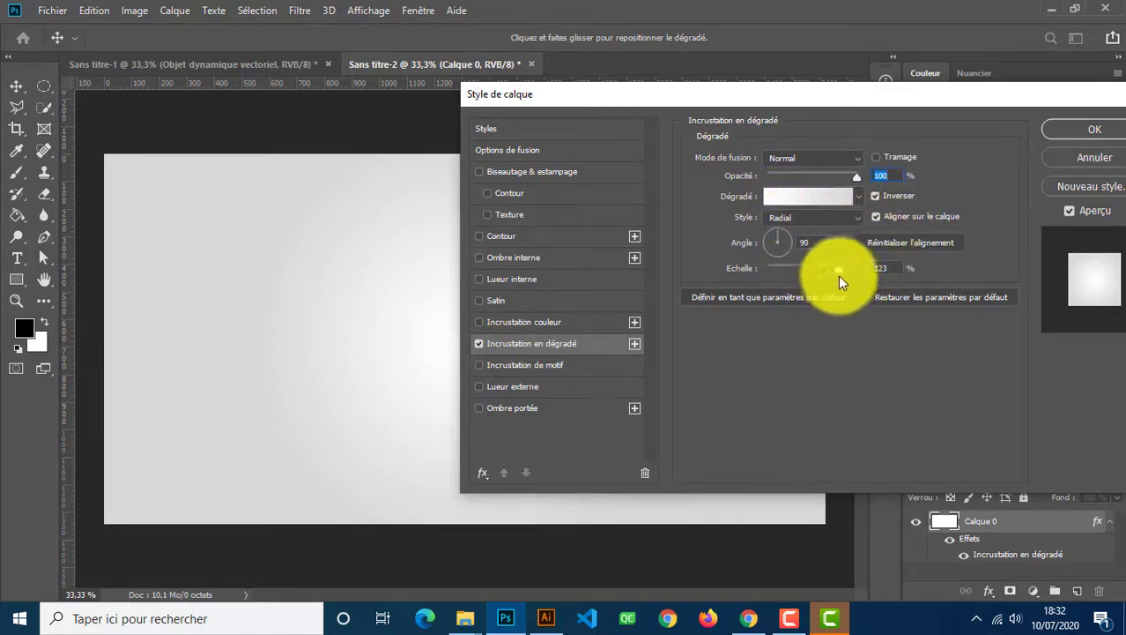
left_click(1052, 131)
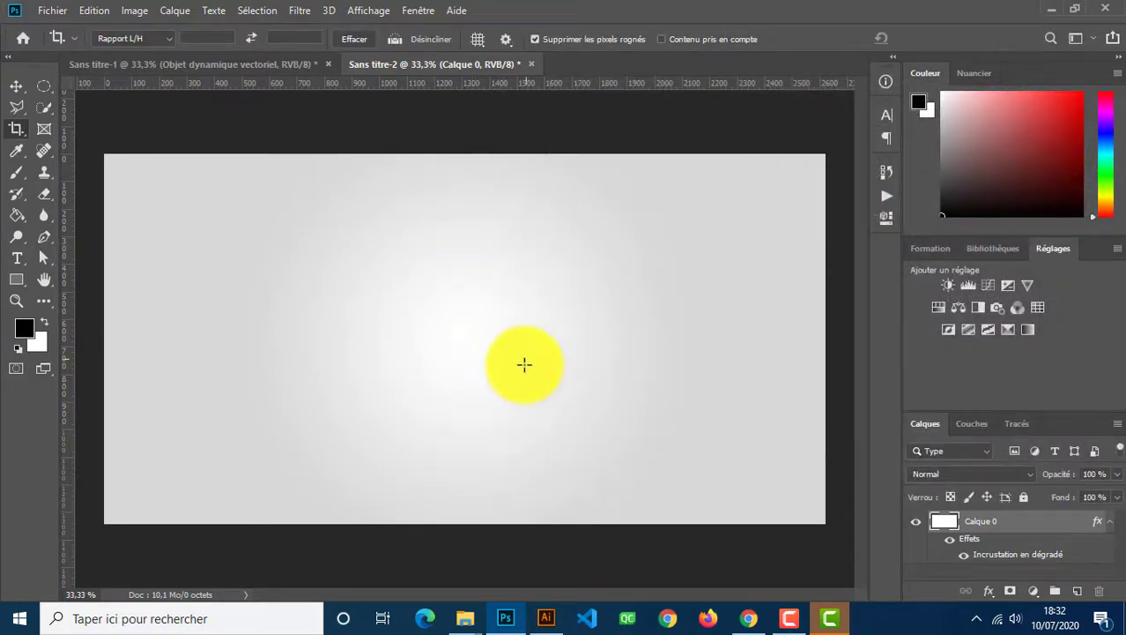
- Place people-2561695_1920.jpg from the Téléchargements folder into the document and enlarge it to about 2892 × 1988 px, covering the canvas
mouse_move(468, 627)
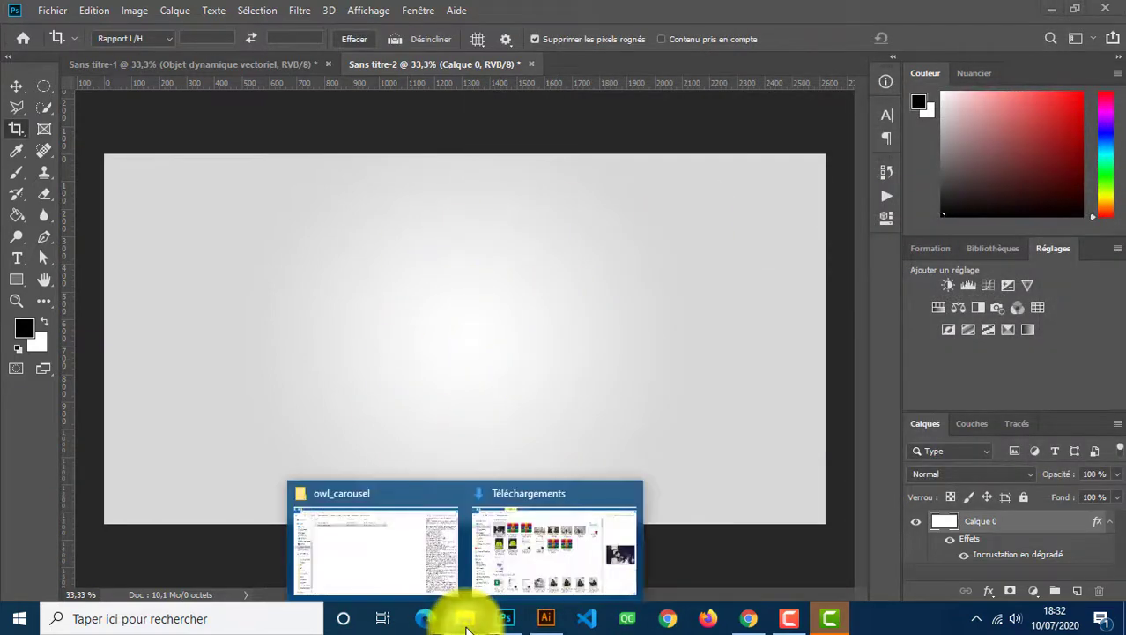
left_click(511, 554)
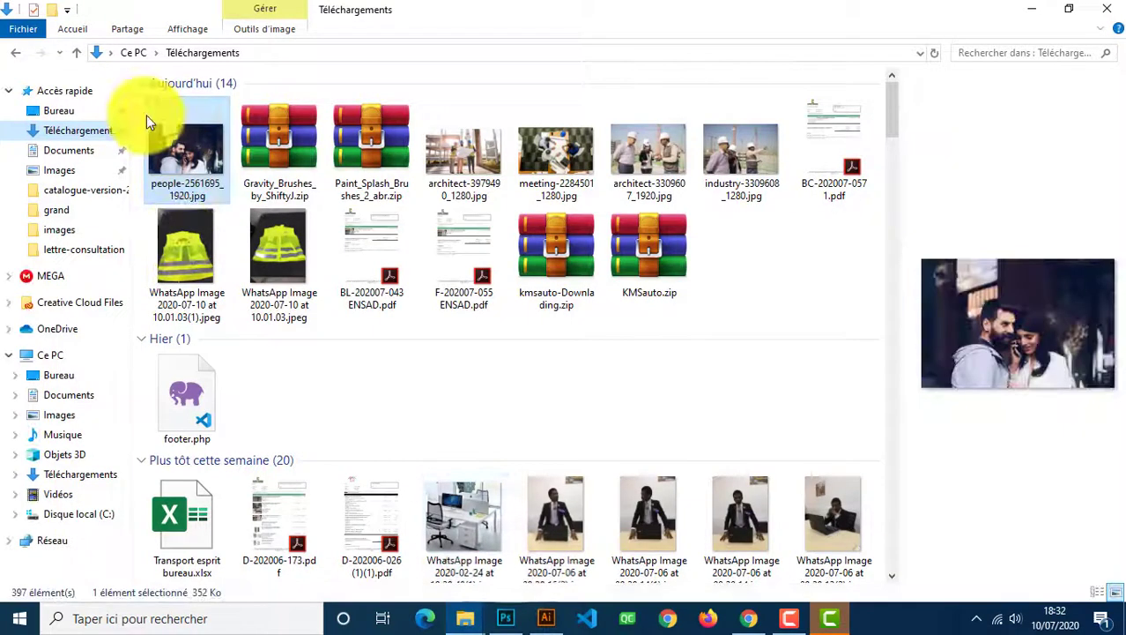
left_click_drag(195, 147, 495, 398)
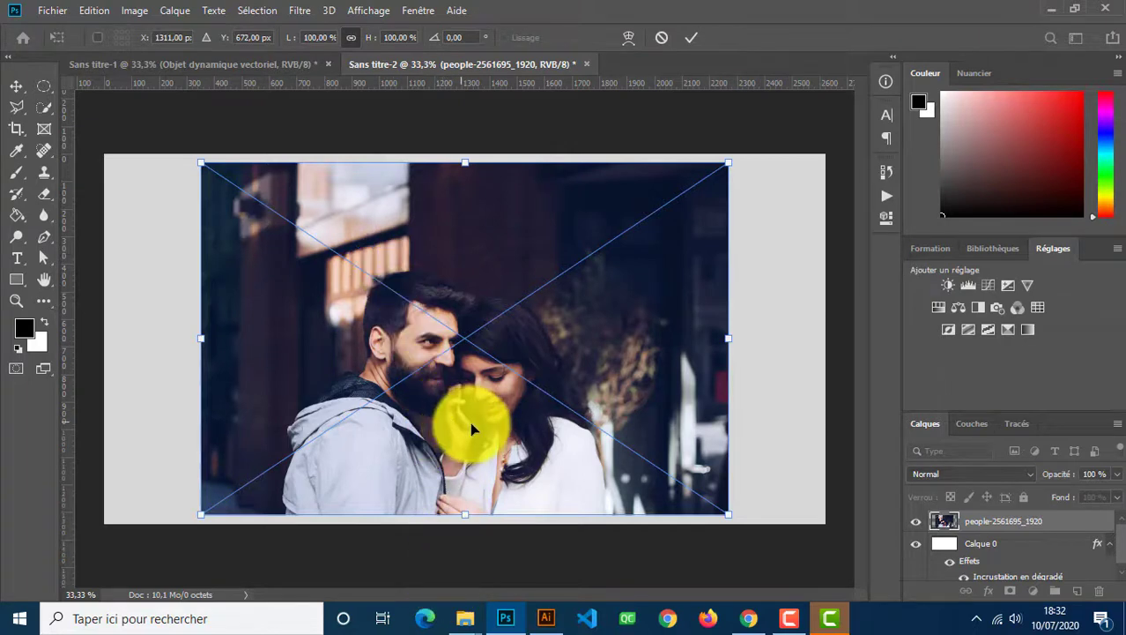
left_click(477, 370, "alt")
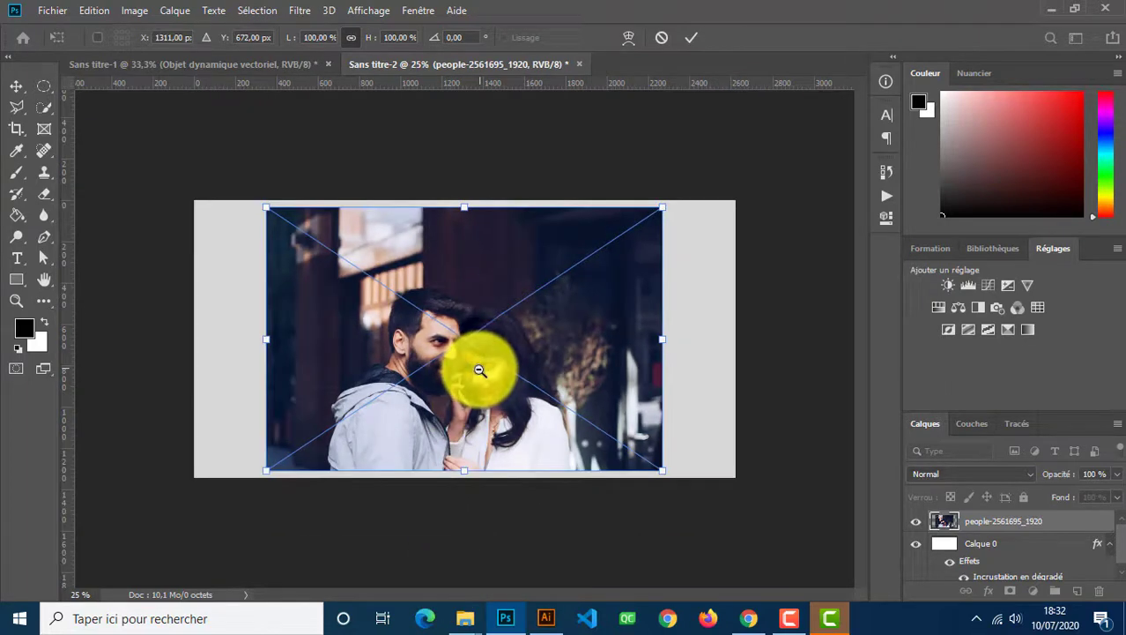
left_click(478, 370, "alt")
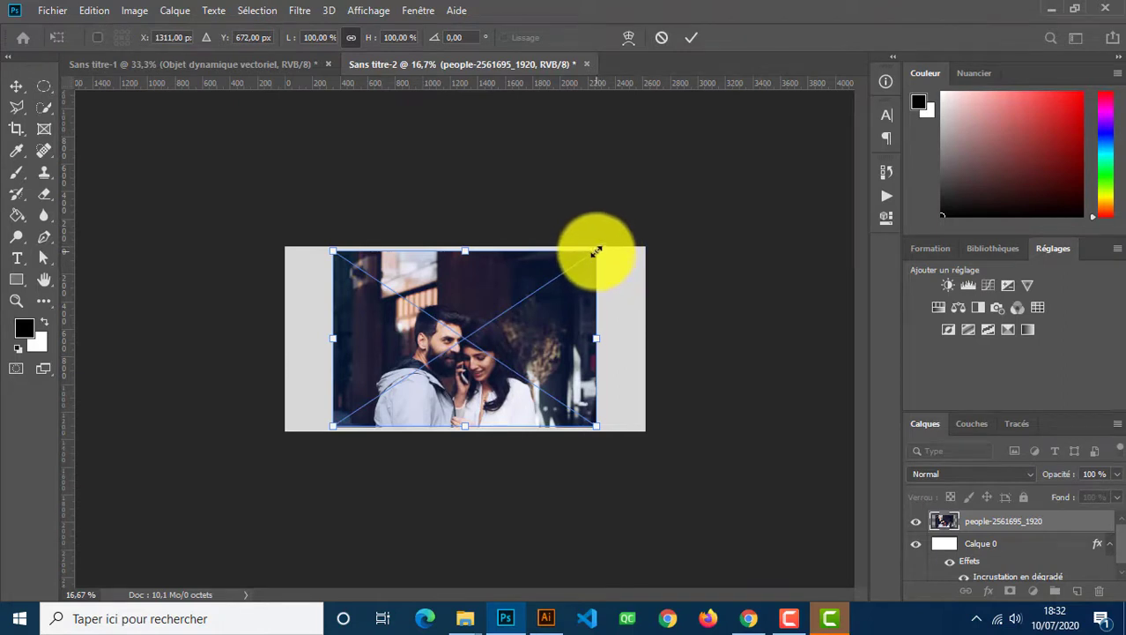
left_click_drag(596, 251, 663, 202)
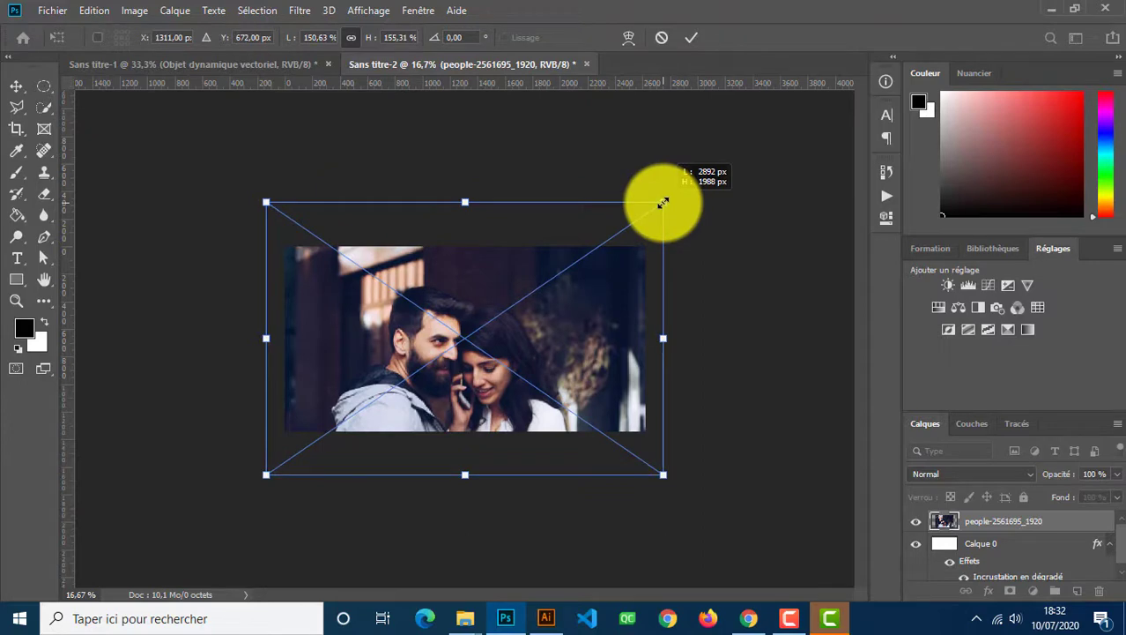
left_click_drag(663, 202, 663, 202)
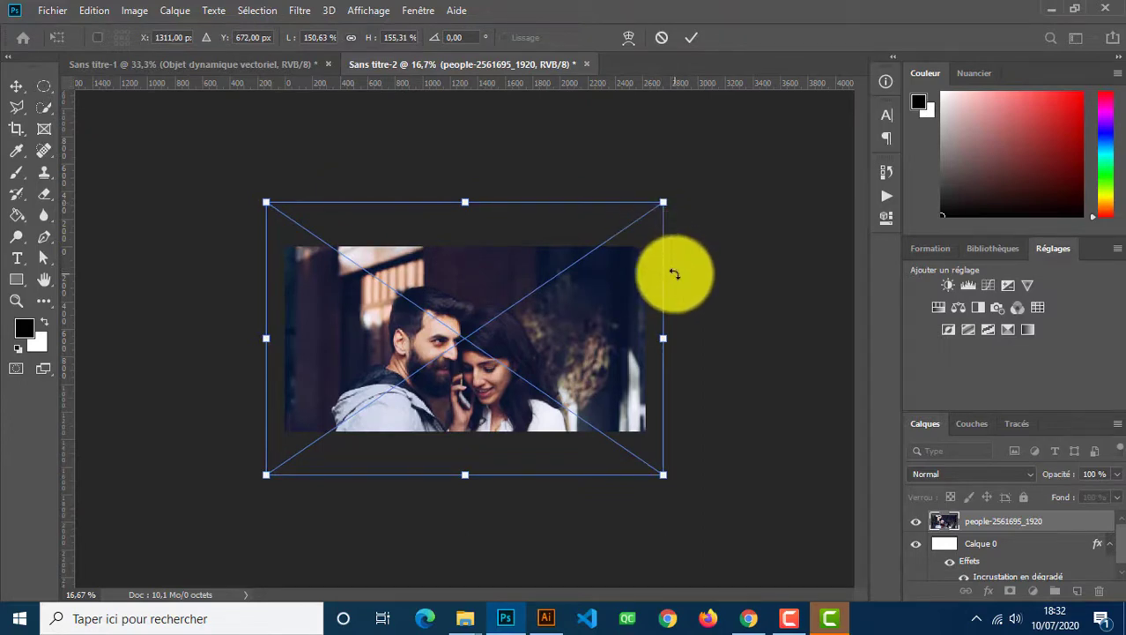
key("c")
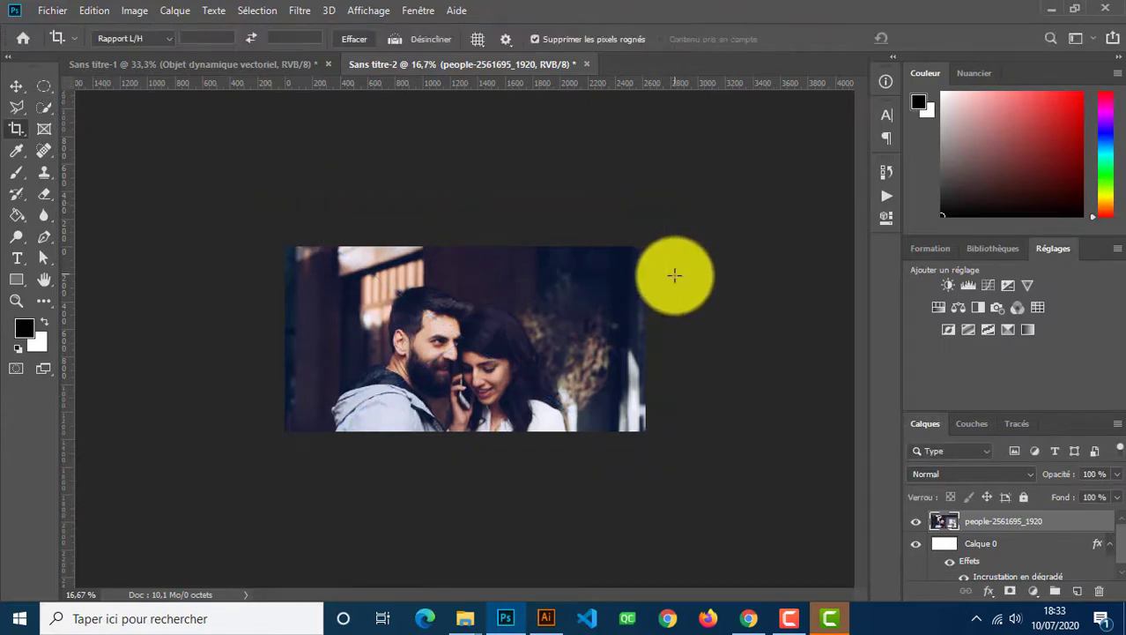
- Scale the placed photo down slightly to about 149% width and 154% height with Free Transform
key("ctrl+t")
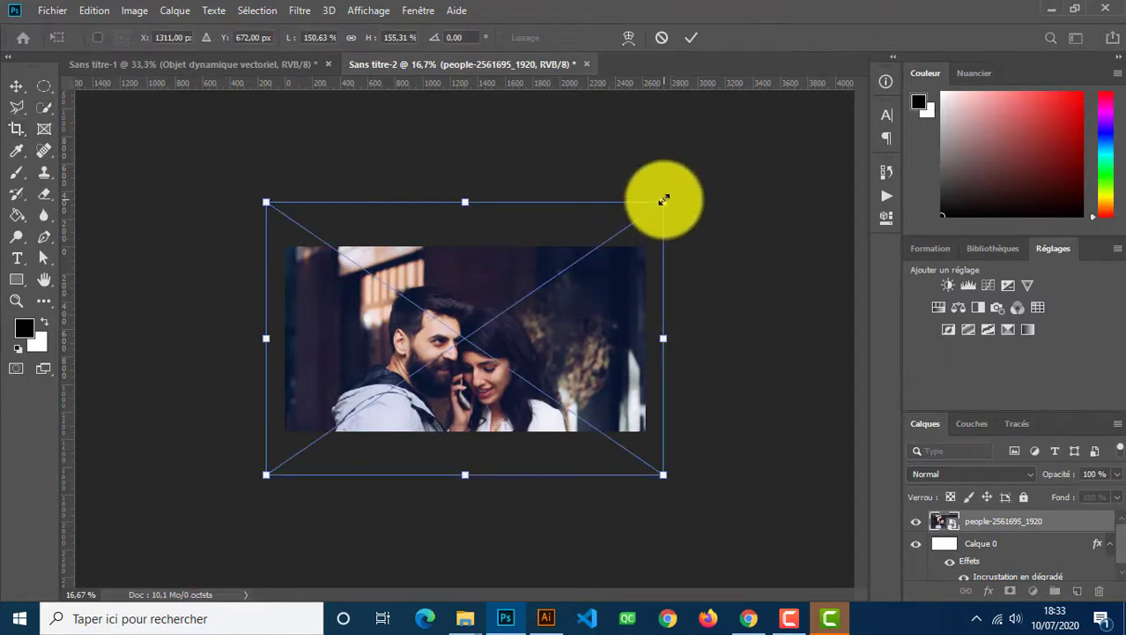
mouse_move(665, 200)
left_mouse_down()
mouse_move(671, 193)
mouse_move(662, 201)
left_mouse_up()
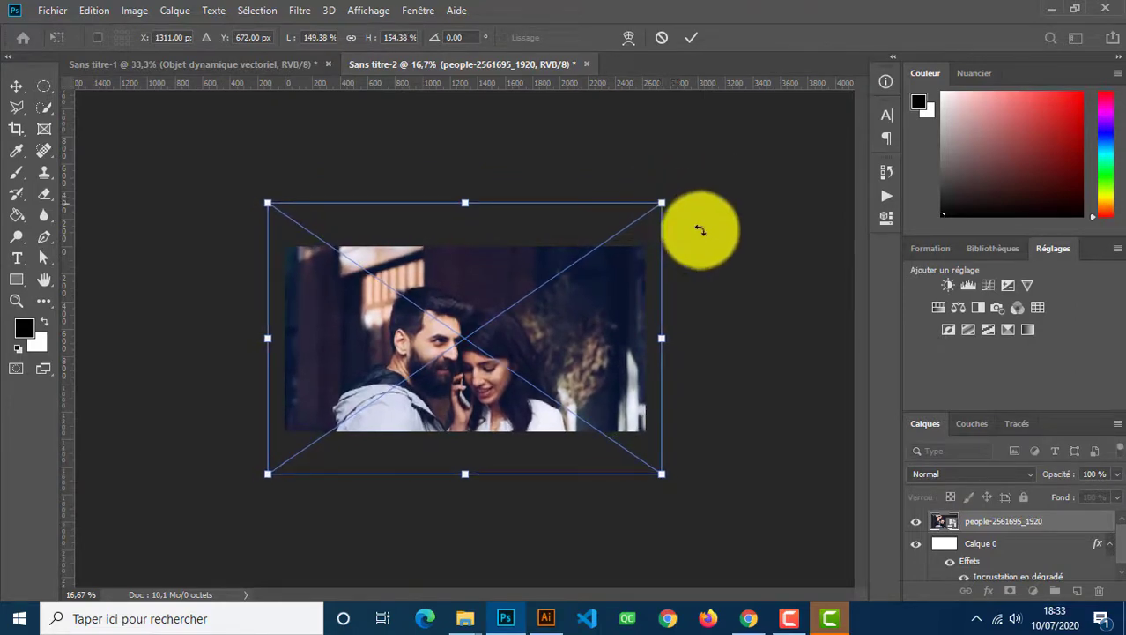
key("Return")
key("c")
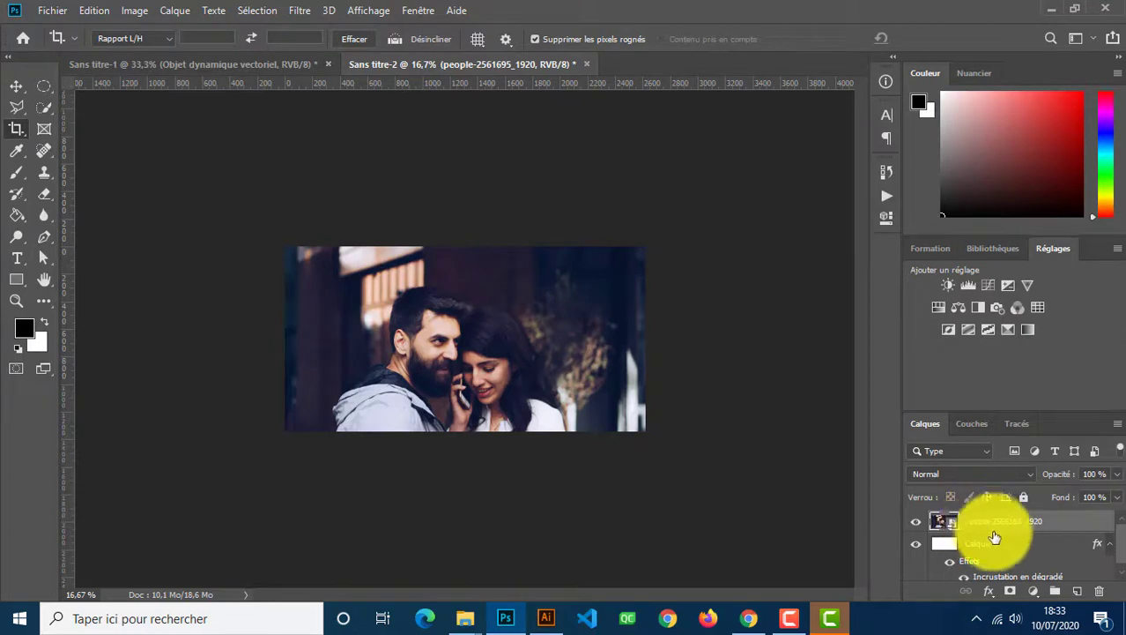
- Add a layer mask to the photo layer and invert it to black to hide the photo
left_click(1011, 594)
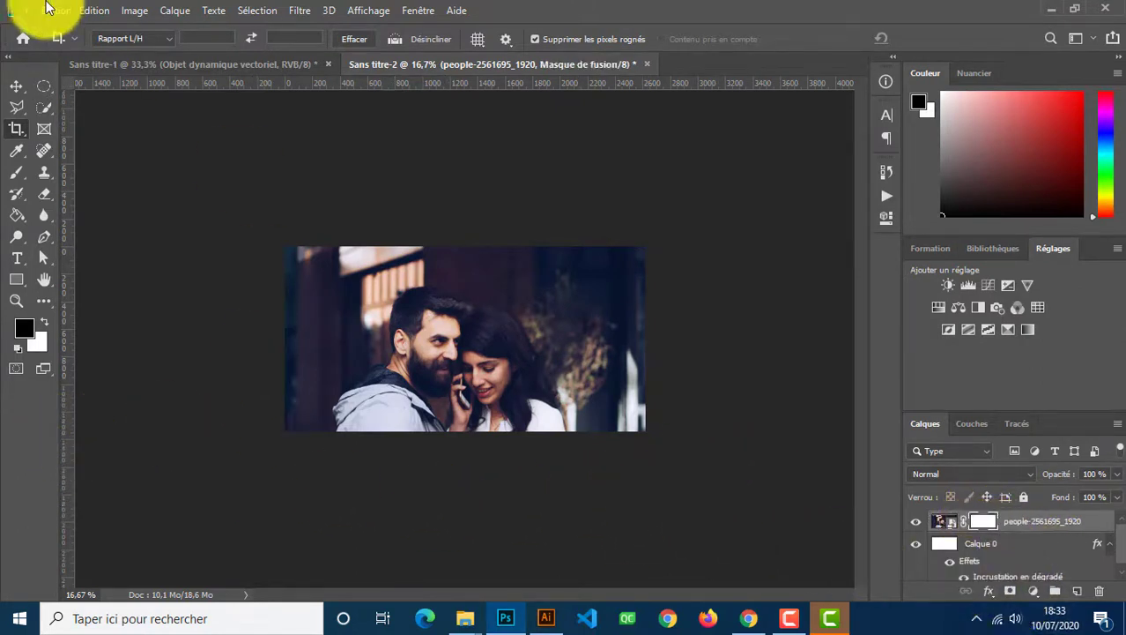
left_click(134, 11)
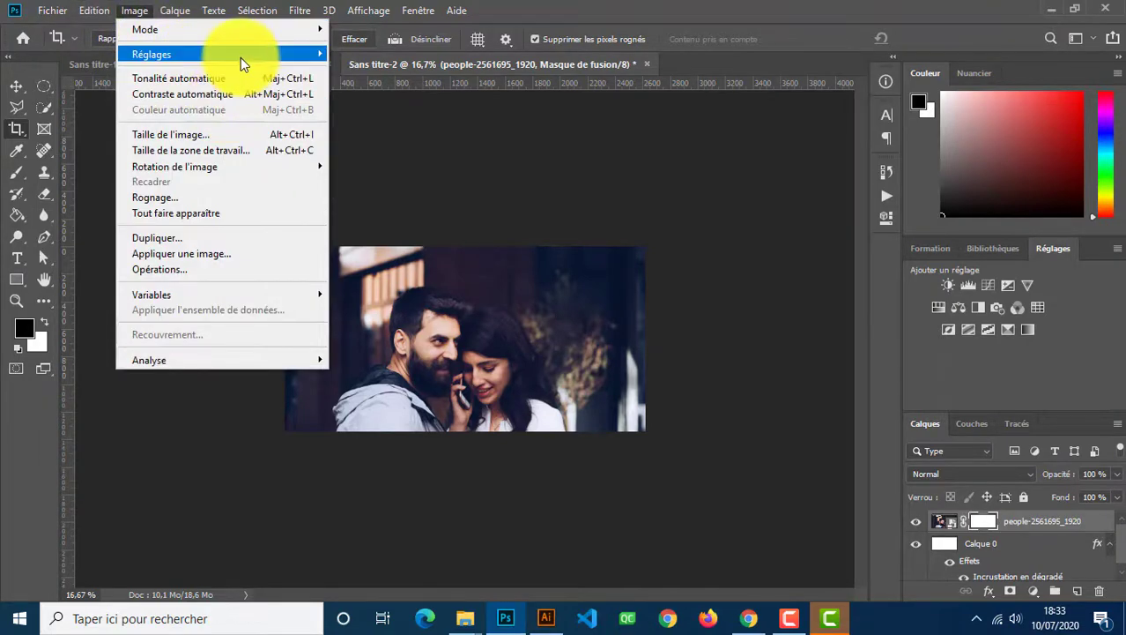
mouse_move(242, 56)
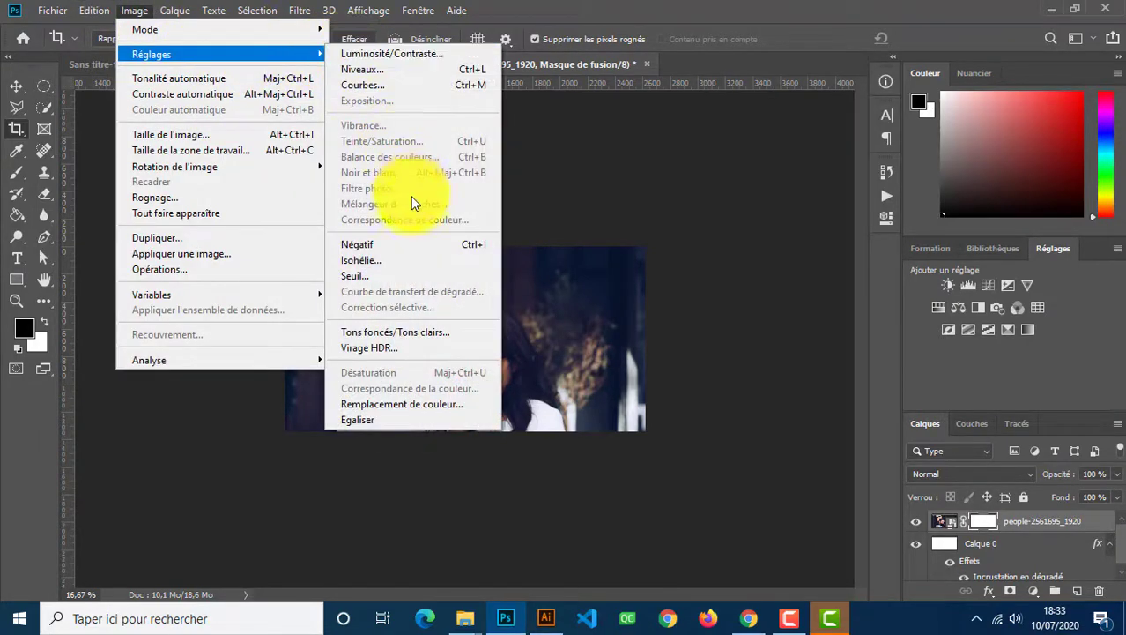
left_click(480, 247)
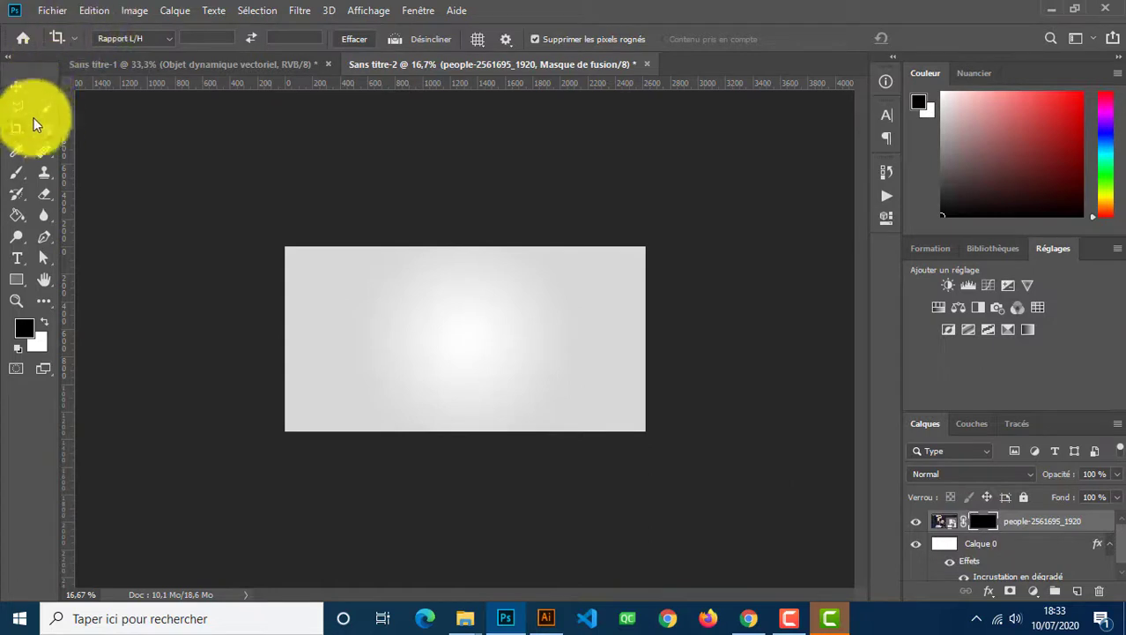
- Set up the Brush tool with white foreground, using brush 2 from Paint Splash Brushes 2 at 1413 px
left_click(19, 176)
key("x")
left_click(119, 37)
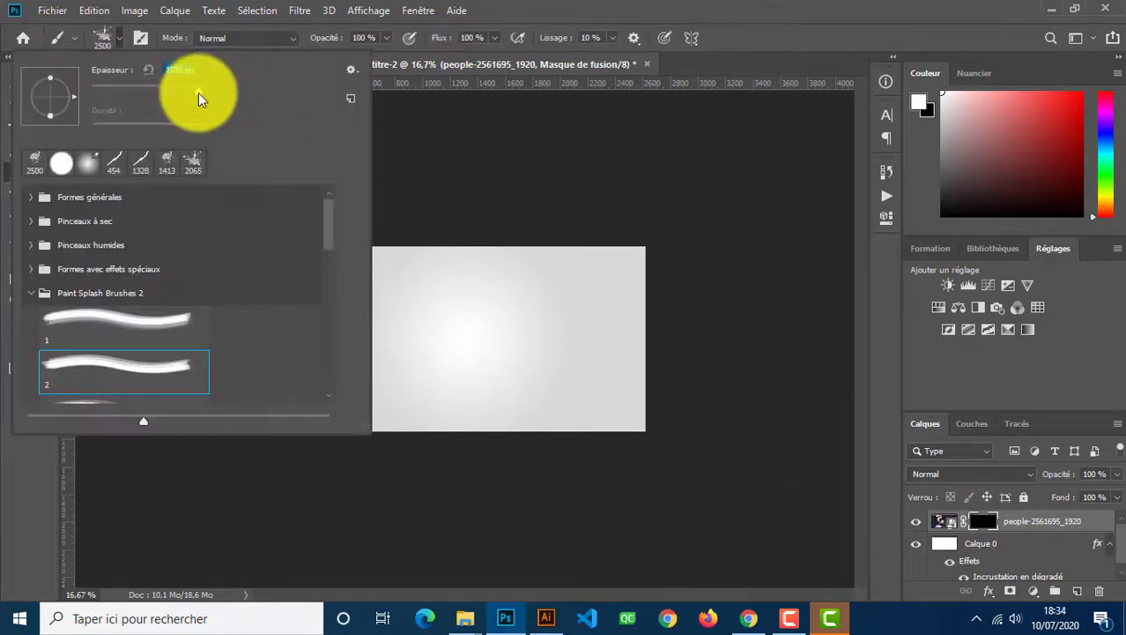
left_click_drag(193, 94, 190, 91)
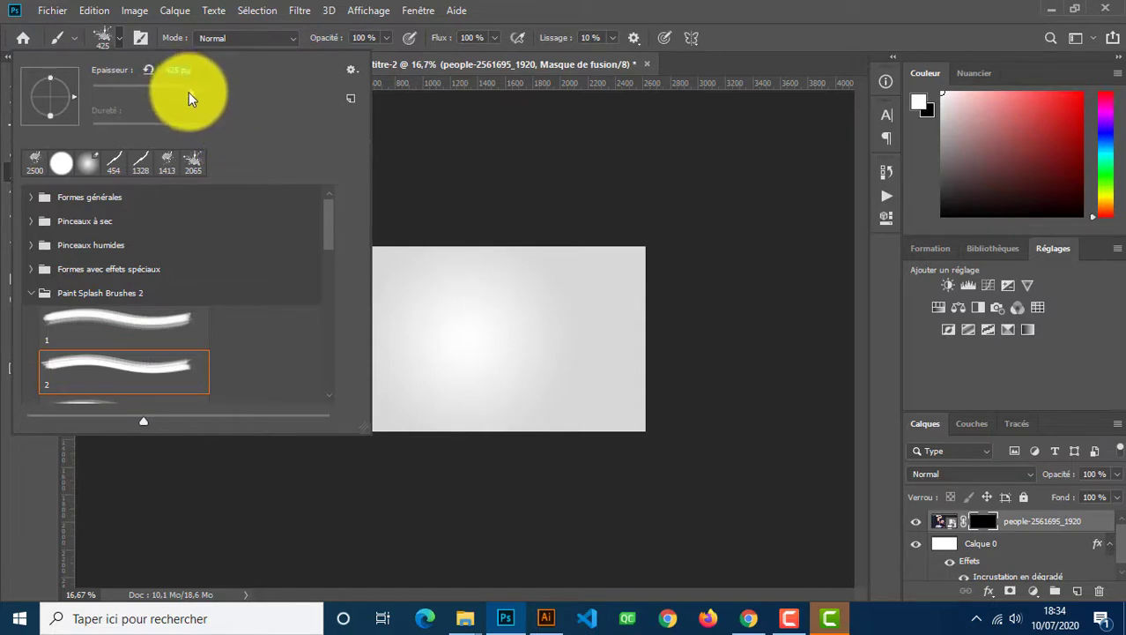
left_click_drag(189, 98, 196, 96)
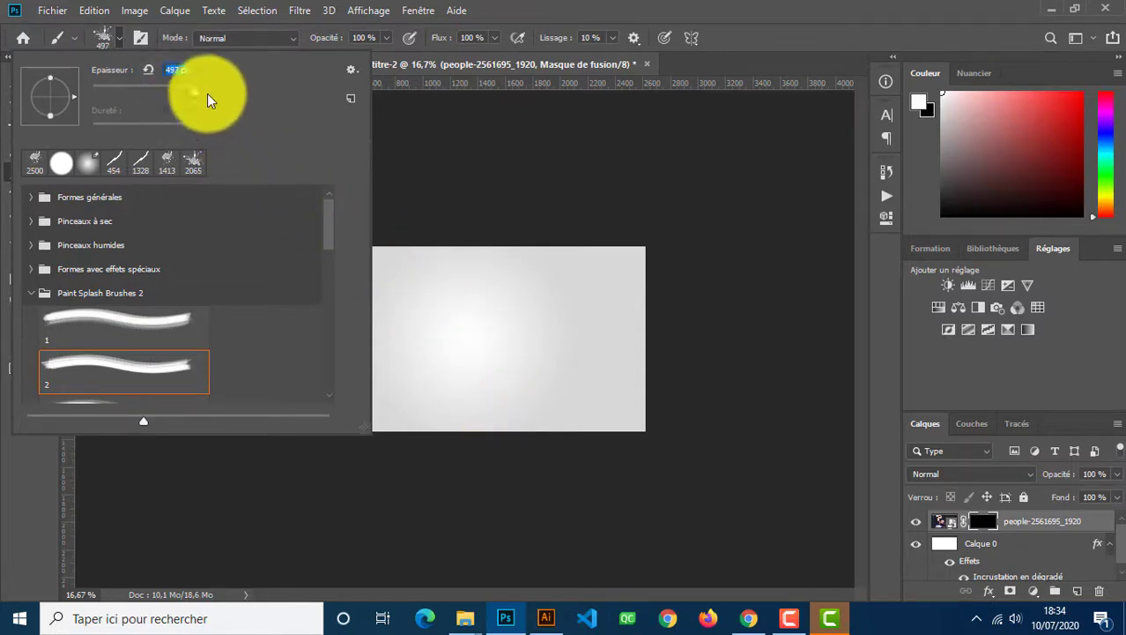
left_click(198, 100)
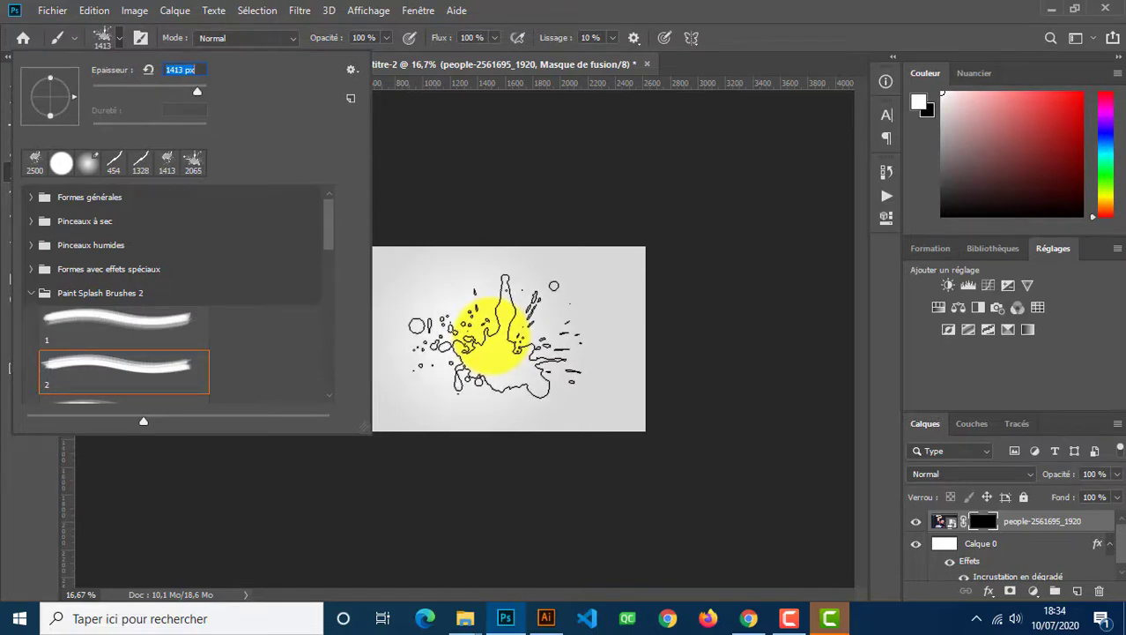
left_click(490, 339)
left_click(537, 254)
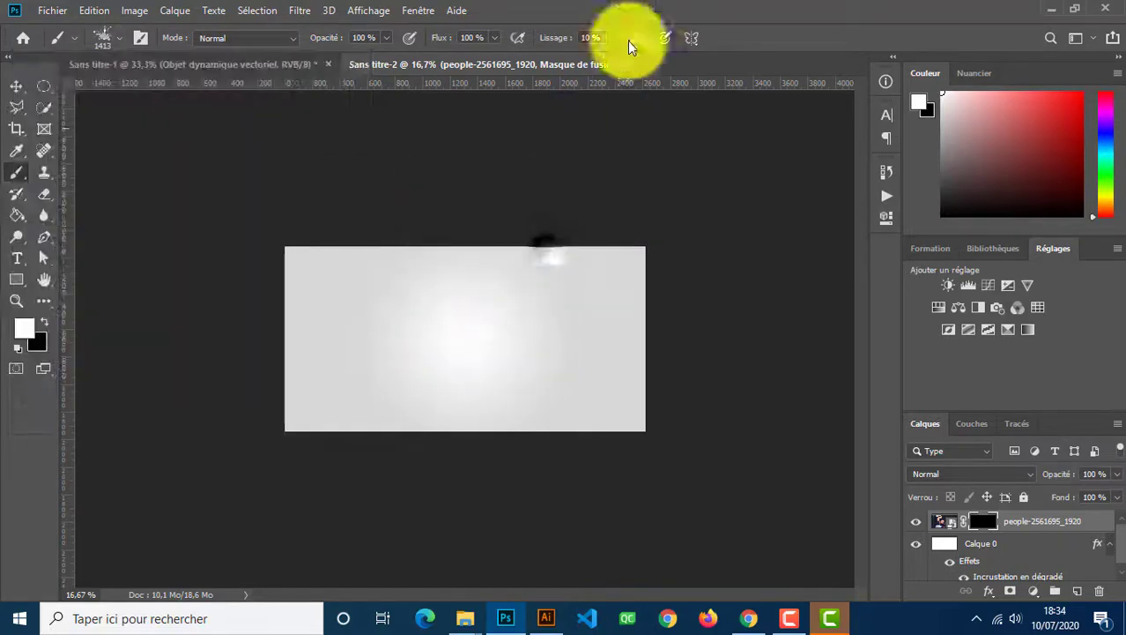
- Stamp the splash brush on the layer mask around the canvas centre to reveal part of the couple's faces
left_click(432, 360, "ctrl")
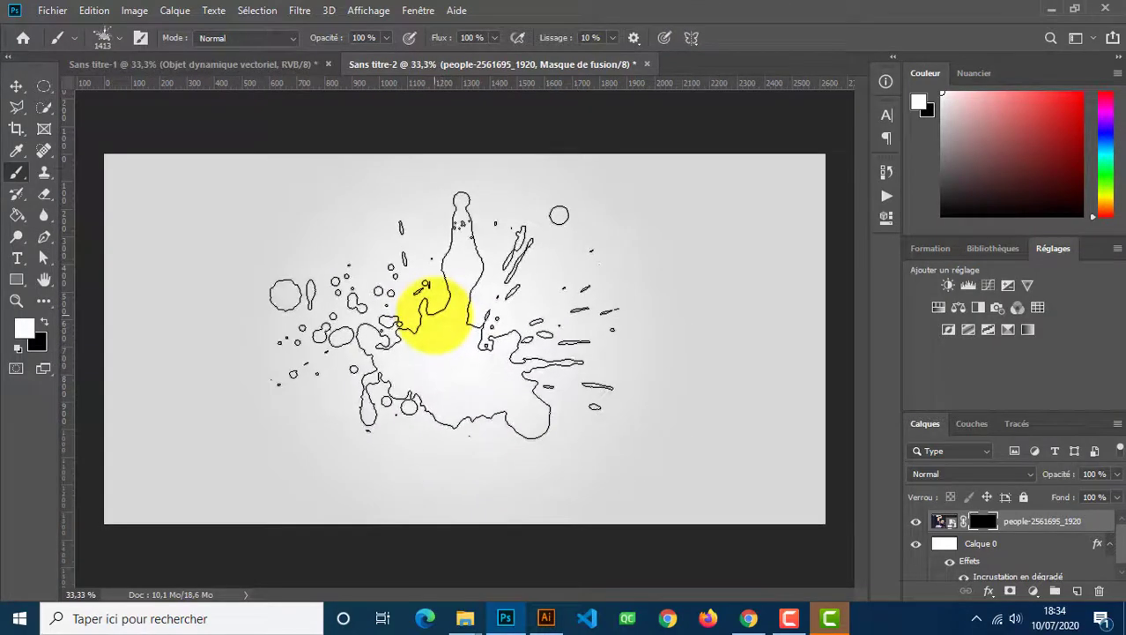
left_click(431, 315)
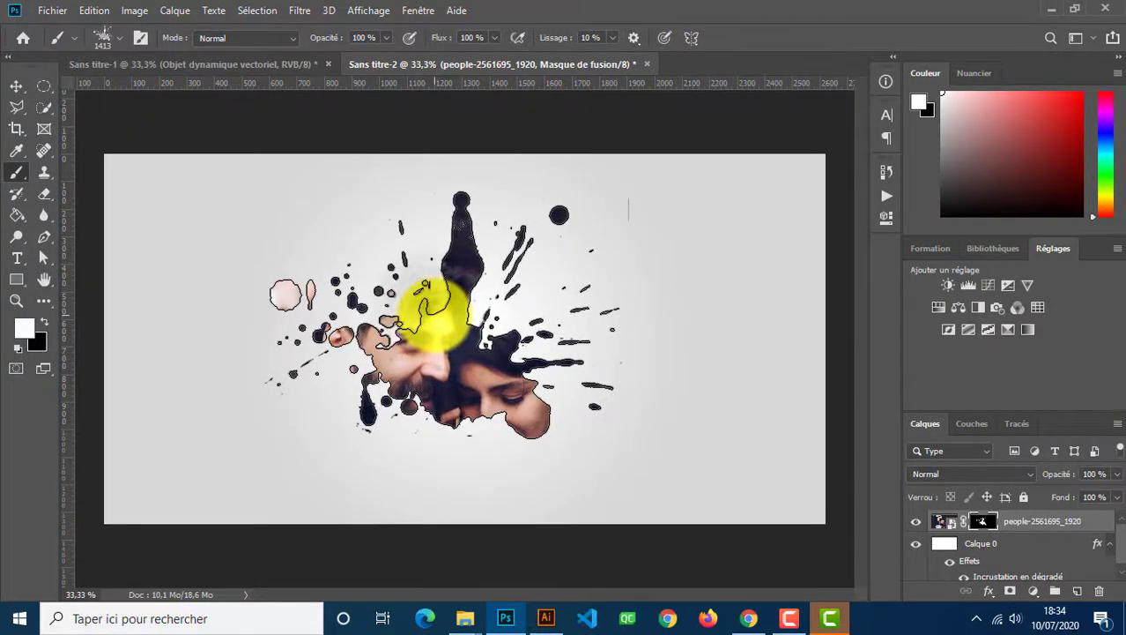
mouse_move(434, 310)
left_mouse_down()
mouse_move(389, 335)
mouse_move(297, 323)
mouse_move(334, 314)
mouse_move(366, 388)
mouse_move(347, 373)
left_mouse_up()
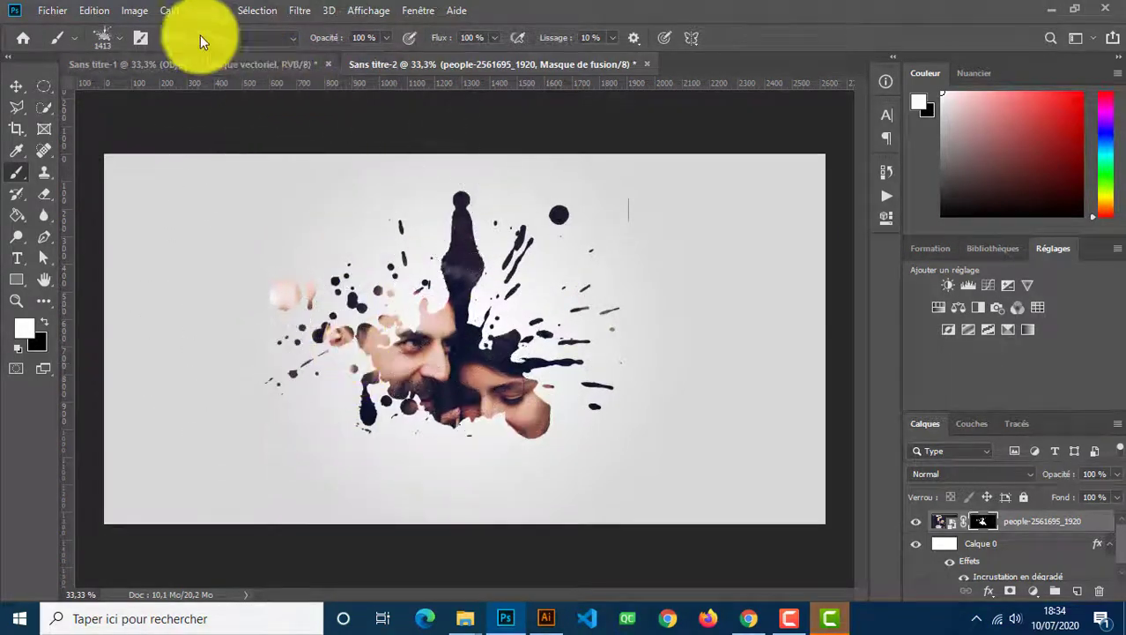
- Switch to brush 1 from Paint Splash Brushes 2 and set its size to 2065 px
left_click(119, 42)
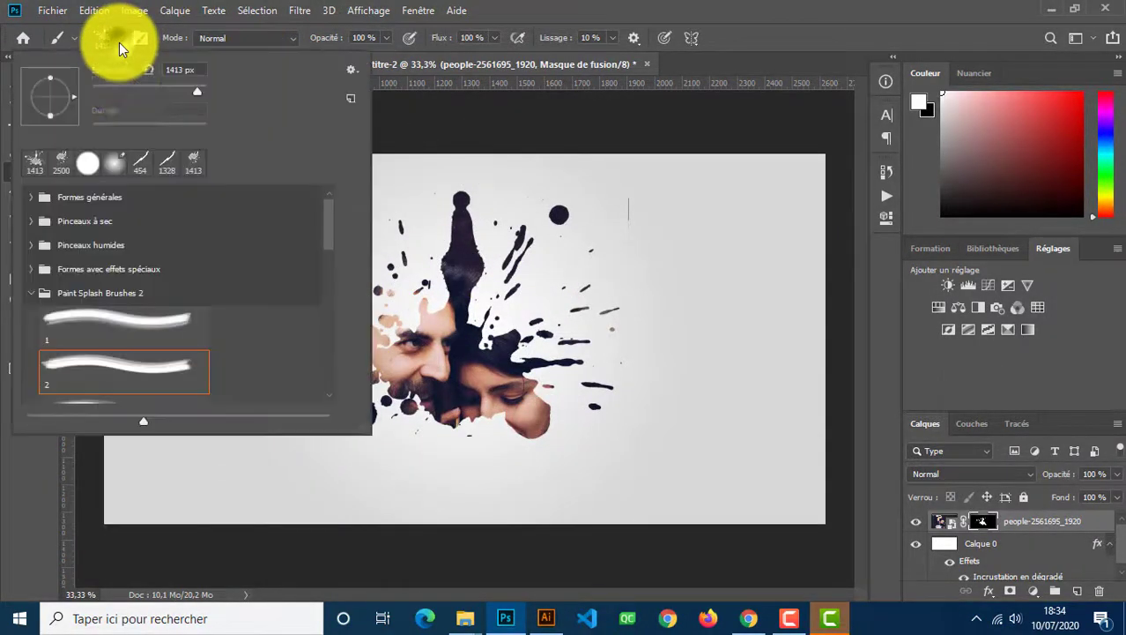
left_click(124, 319)
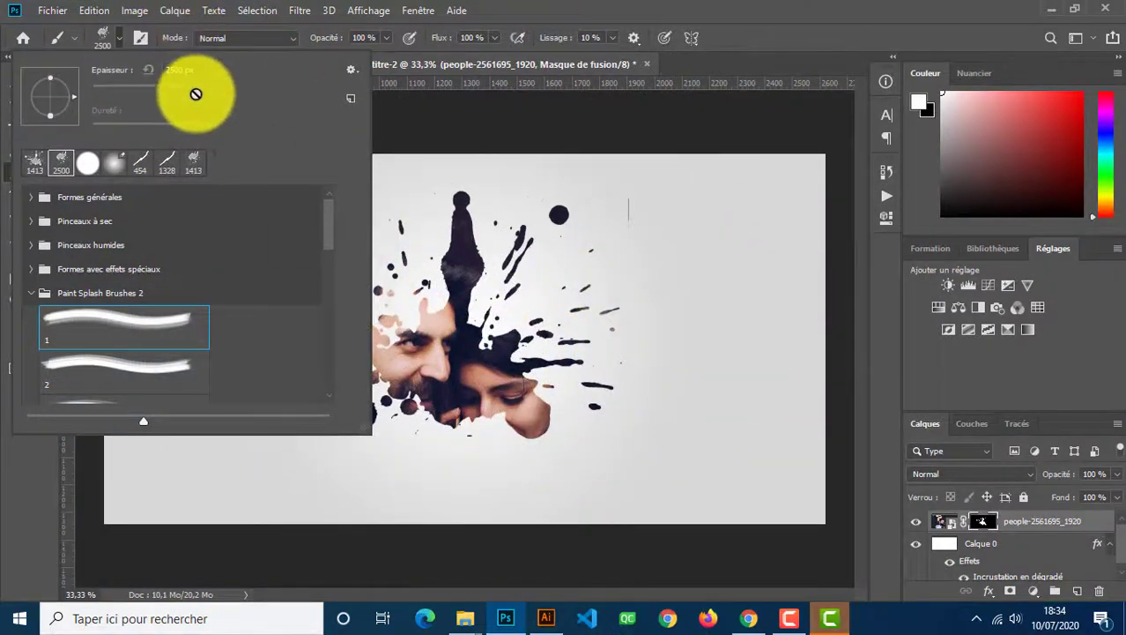
left_click_drag(199, 91, 190, 90)
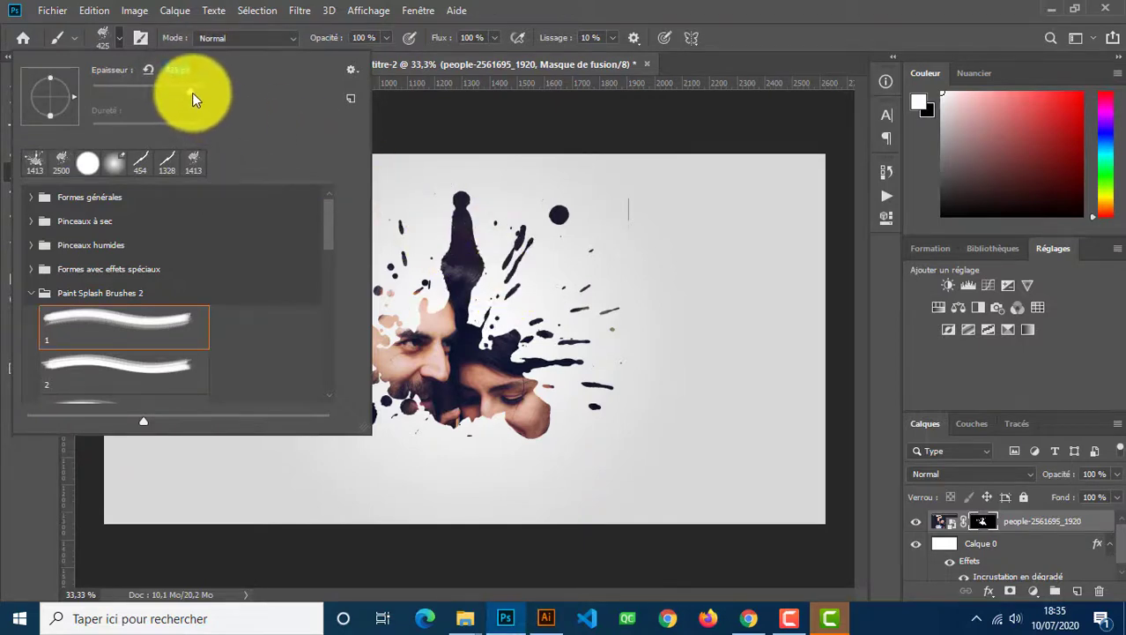
left_click_drag(192, 92, 196, 91)
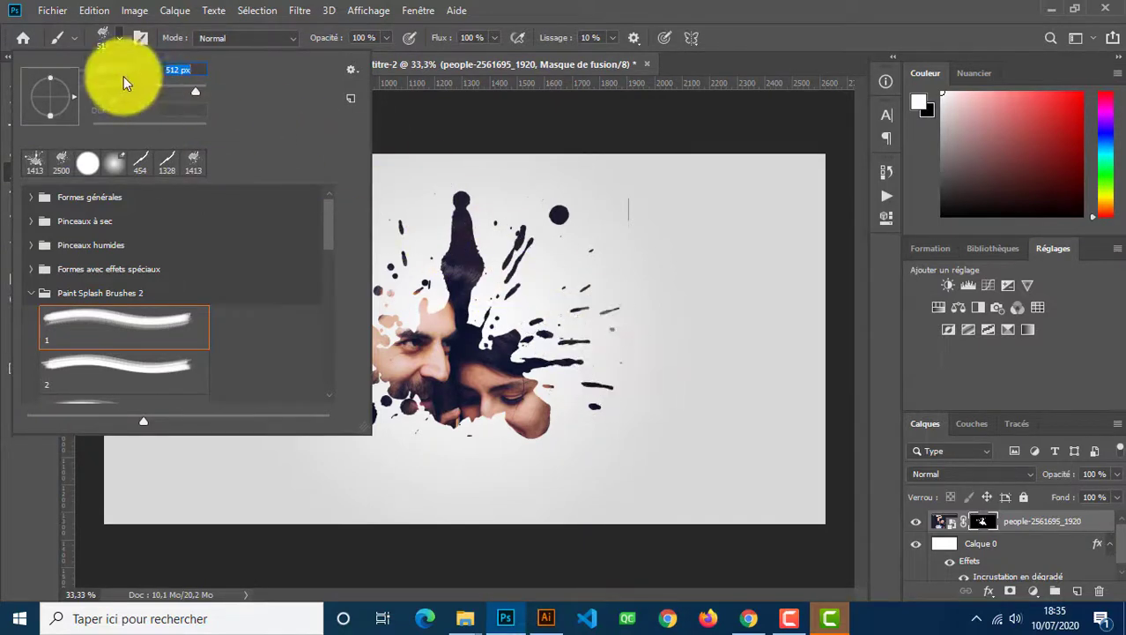
left_click_drag(198, 92, 201, 93)
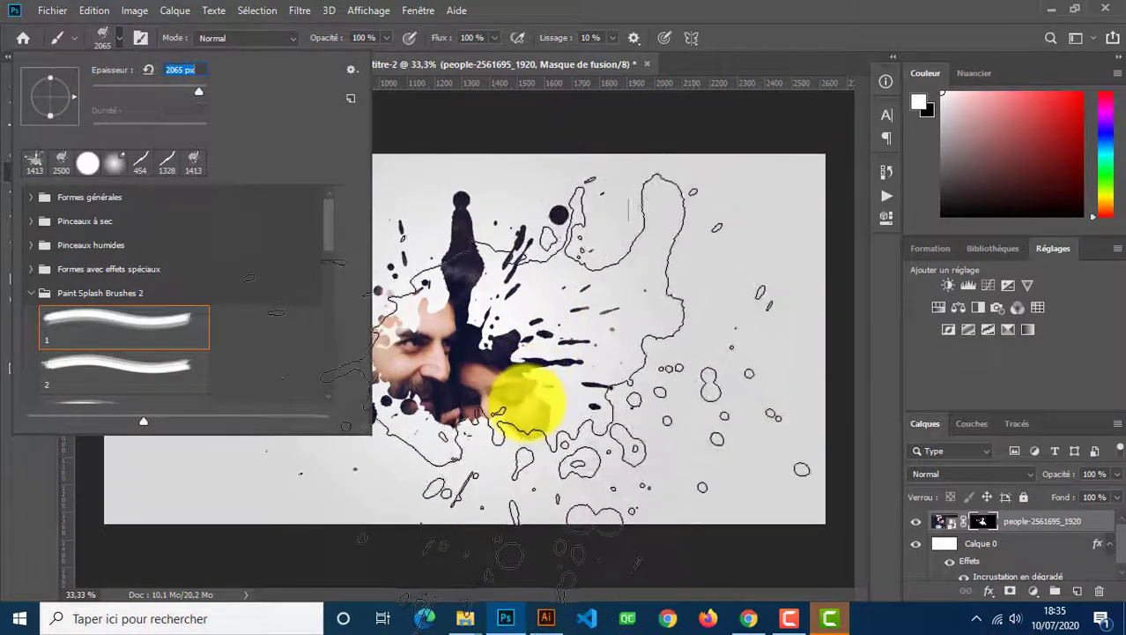
- Try stamping the larger splash on the mask over the couple's faces, and undo it
left_click(507, 413)
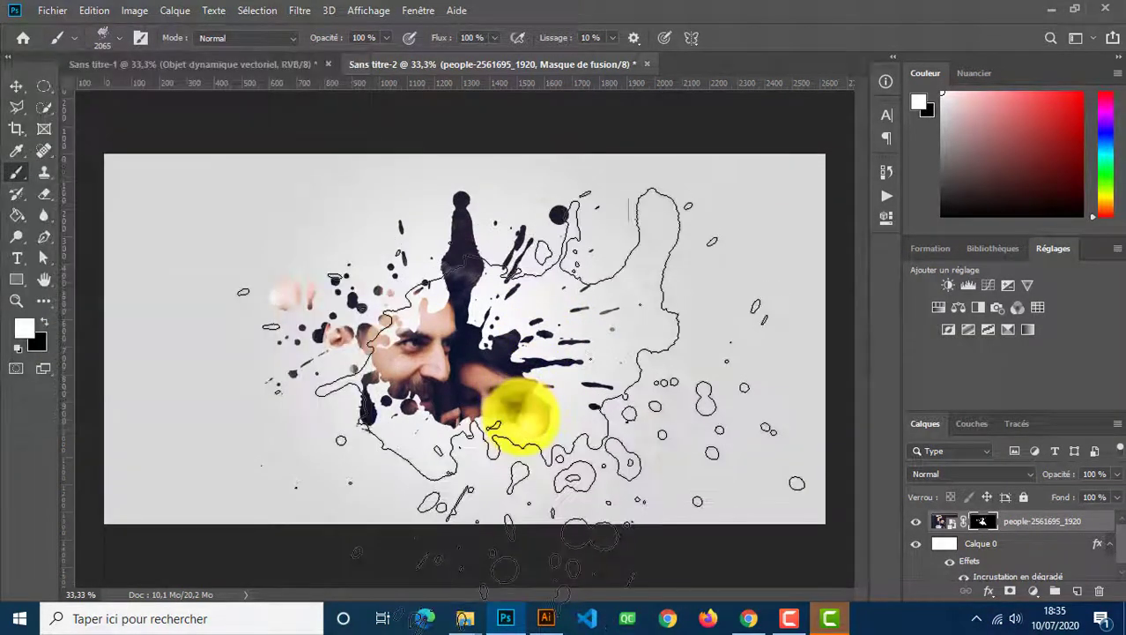
left_click(516, 416)
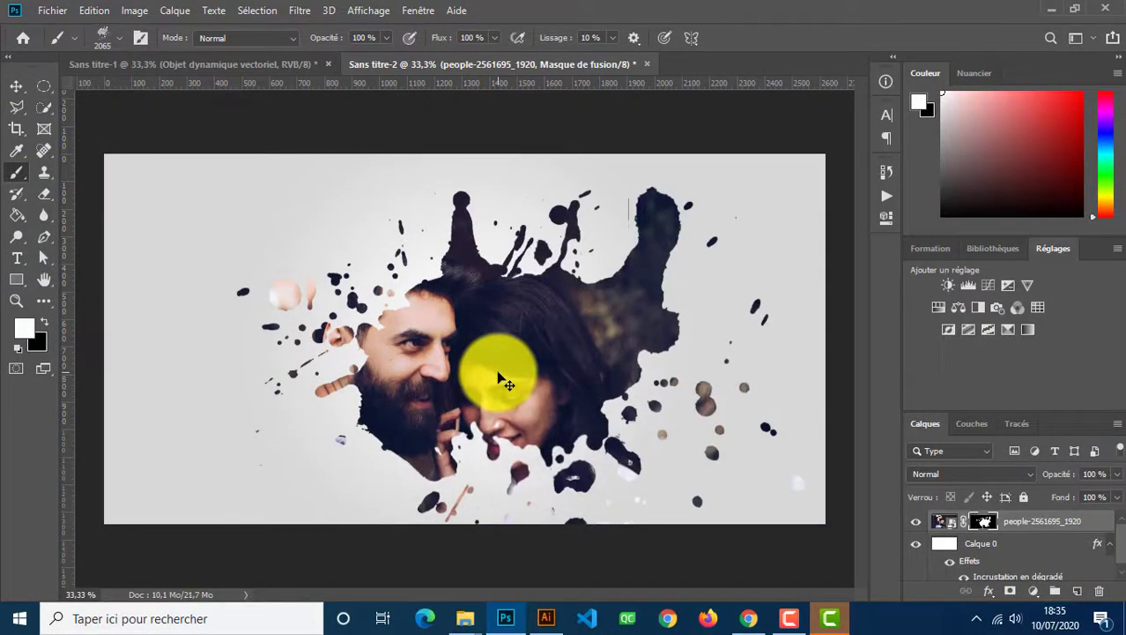
key("ctrl+z")
key("ctrl+z")
key("ctrl+z")
key("ctrl+z")
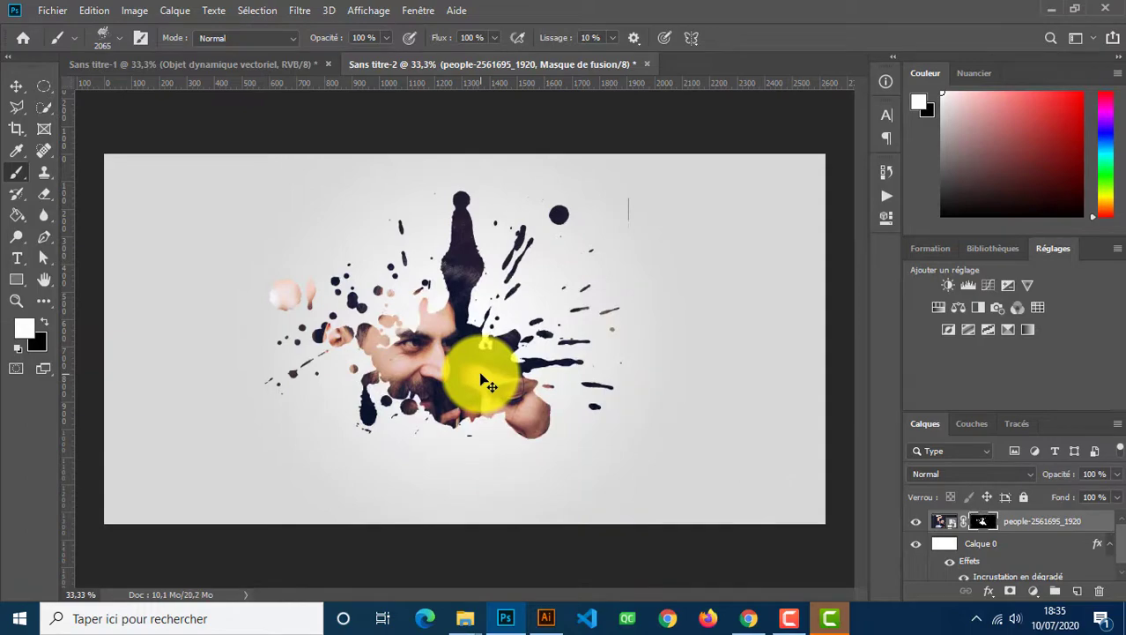
- Try a smaller size for the splash brush, starting at 513 px and raising it gradually
left_click(484, 381)
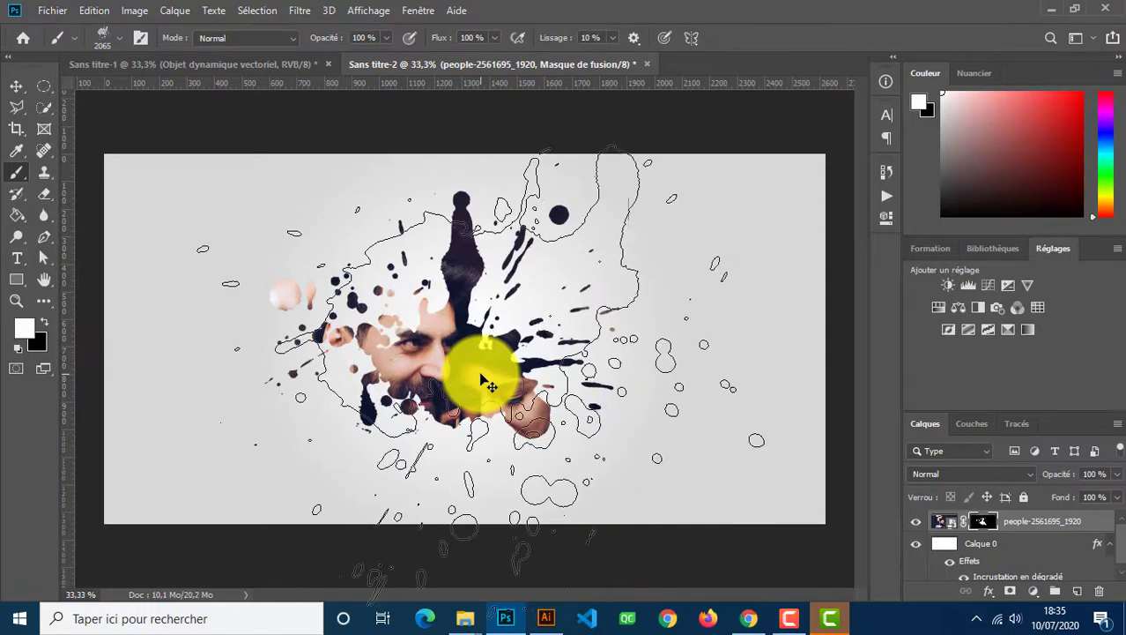
left_click(112, 41)
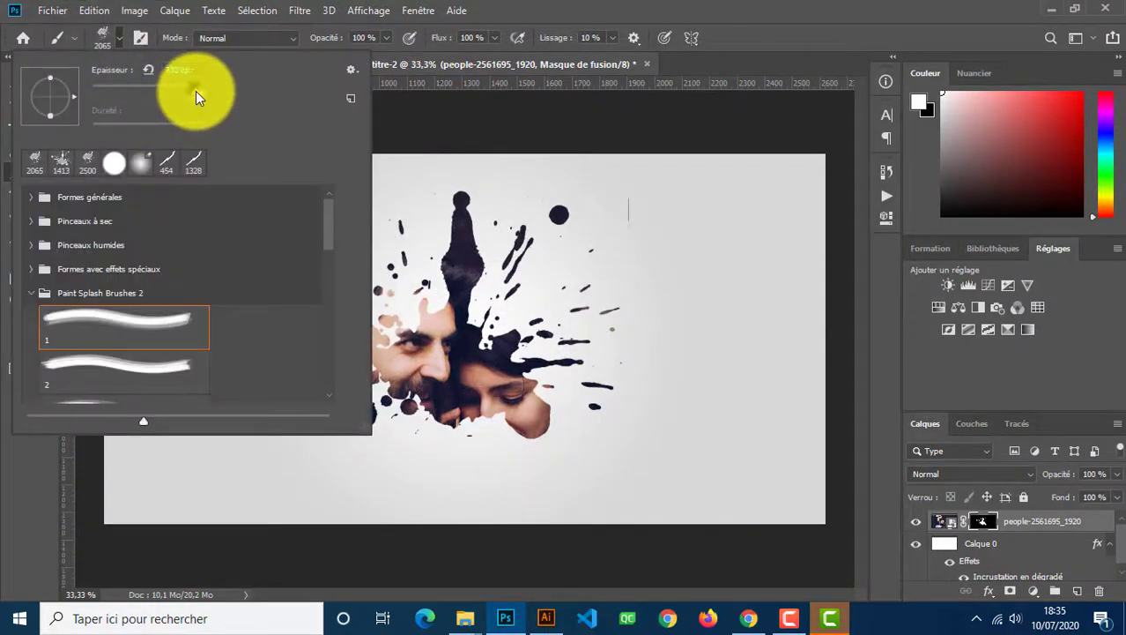
left_click(196, 91)
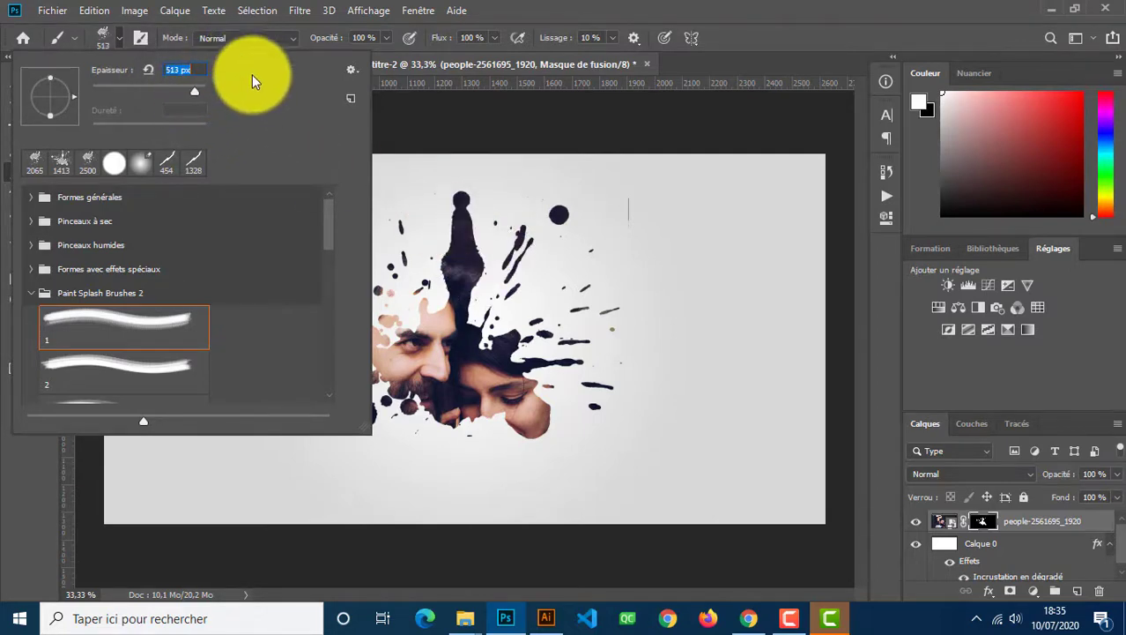
key("Up")
key("Up")
key("Up")
key("Up")
key("Up")
key("Up")
key("Up")
key("Up")
key("Up")
key("Up")
key("Up")
key("Up")
key("Up")
key("Up")
key("Up")
key("Up")
key("Up")
key("Up")
key("Up")
key("Up")
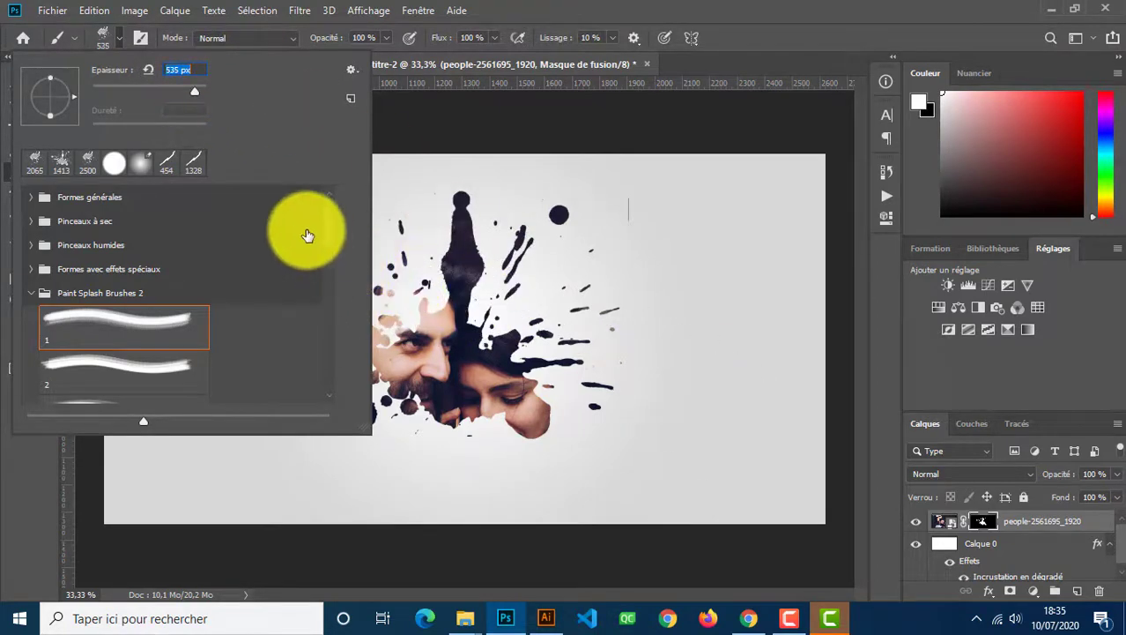
key("Up")
key("Up")
key("Up")
key("Up")
key("Up")
key("Up")
key("Up")
key("Up")
key("Up")
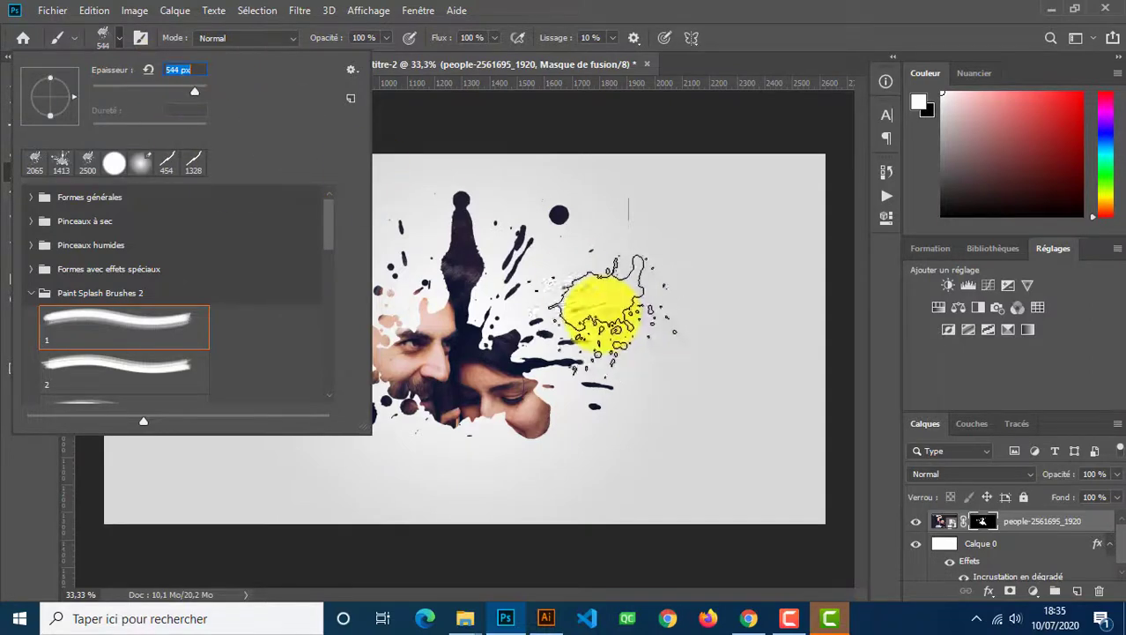
key("Up")
key("Up")
key("Up")
key("Up")
key("Up")
key("Up")
key("Up")
key("Up")
key("Up")
key("Up")
key("Up")
key("Up")
key("Up")
key("Up")
key("Up")
key("Up")
key("Up")
key("Up")
key("Up")
key("Up")
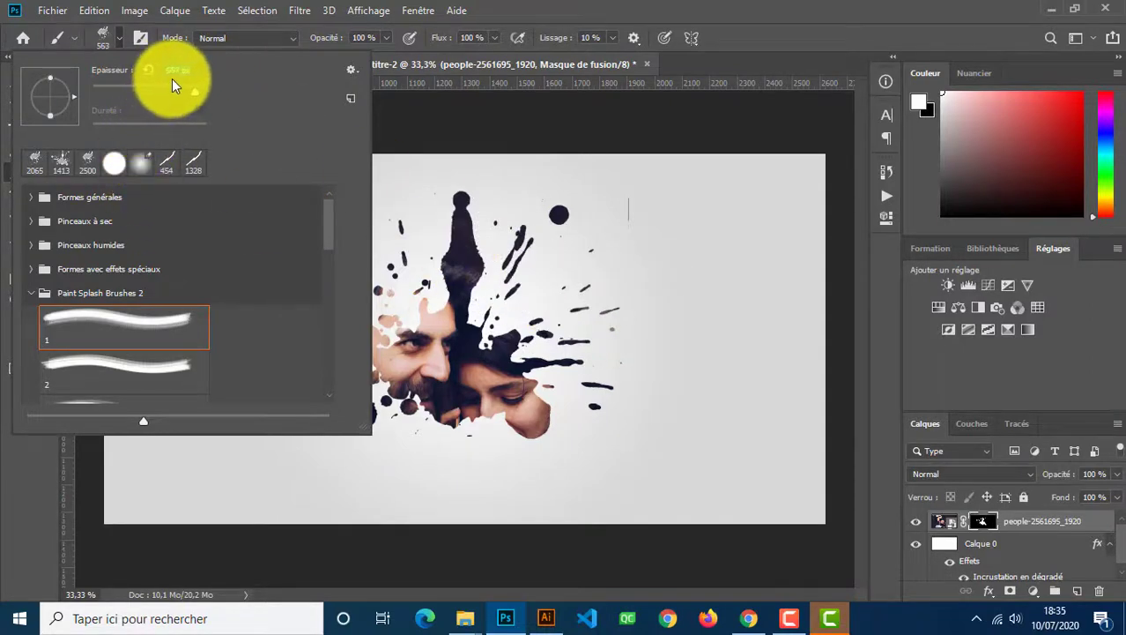
key("Up")
key("Up")
key("Up")
key("Up")
key("Up")
key("Up")
key("Up")
key("Up")
key("Up")
key("Up")
key("Up")
key("Up")
key("Up")
key("Up")
key("Up")
key("Up")
key("Up")
key("Up")
key("Up")
key("Up")
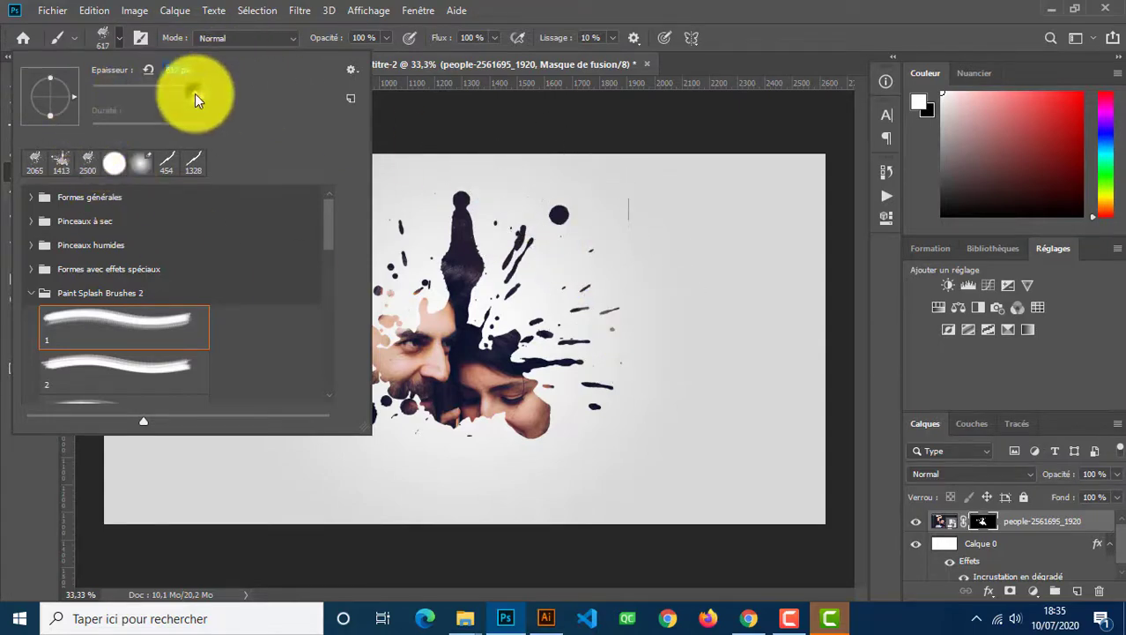
- Set the splash brush size to 1739 px
left_click_drag(196, 93, 284, 138)
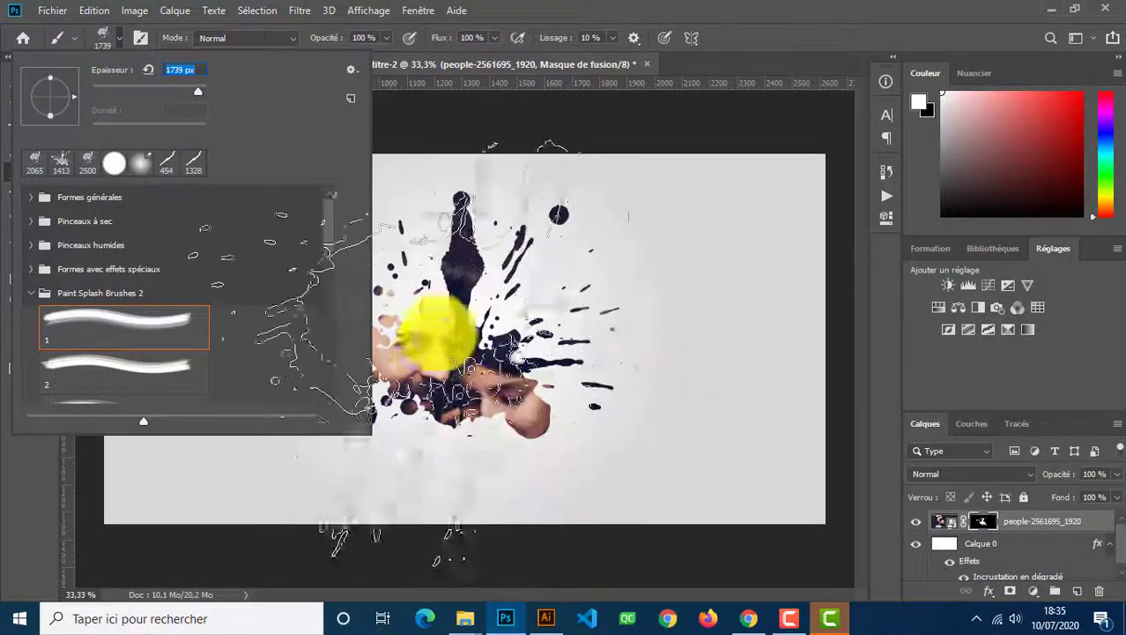
left_click(737, 7)
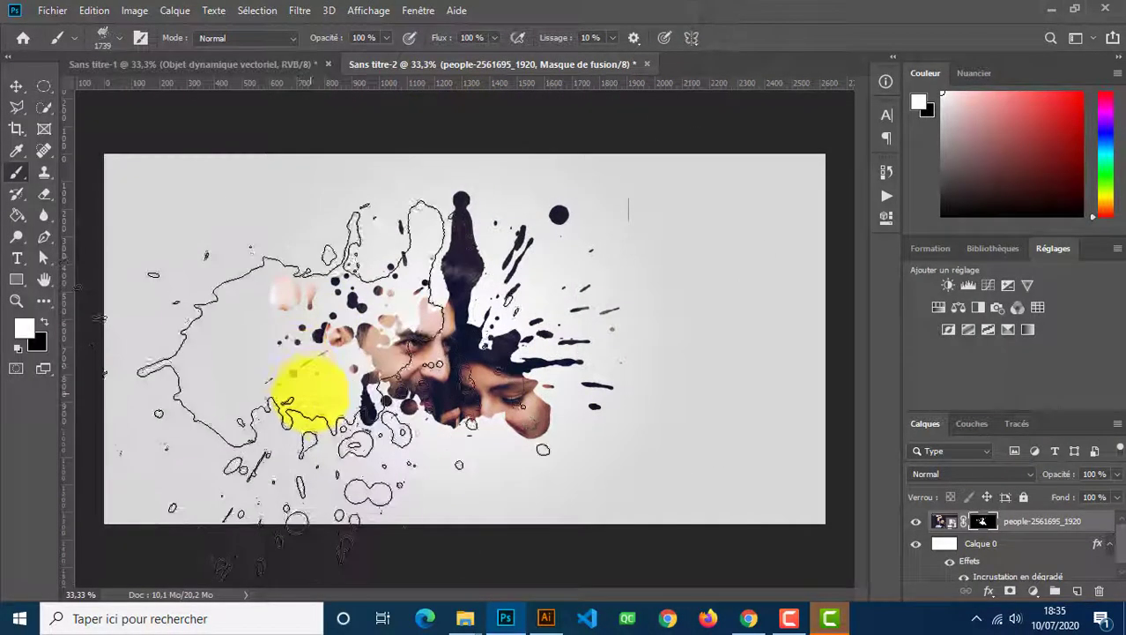
- Try stamping the splash repeatedly on the mask behind the man's head, and undo all of those stamps
left_click(287, 370)
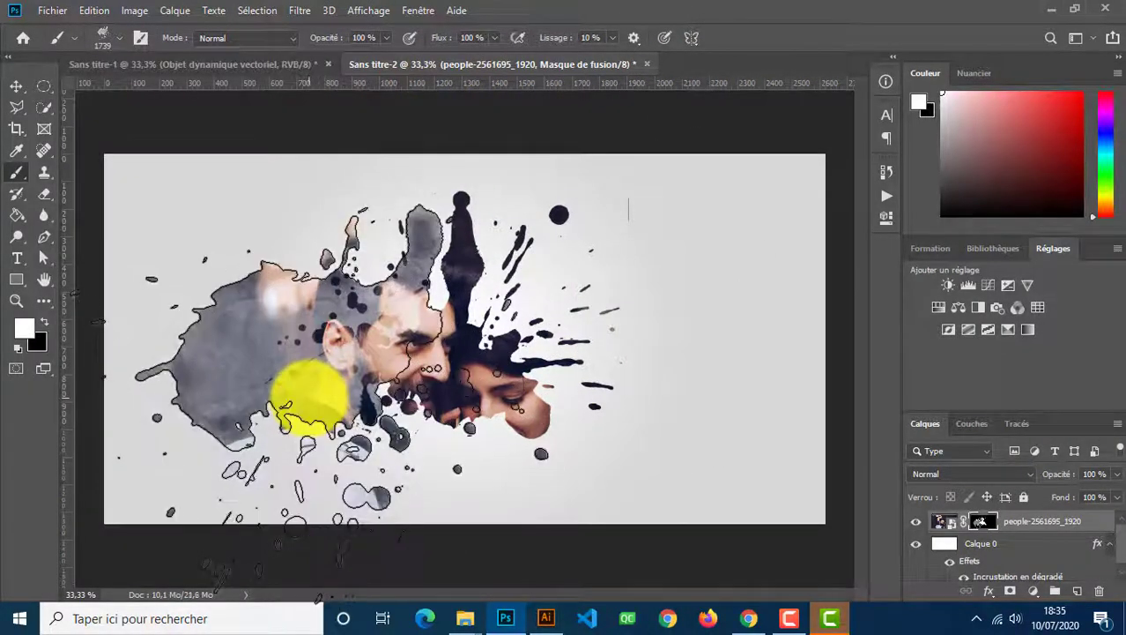
key("ctrl+z")
left_click(309, 397)
left_click(310, 396)
left_click(309, 397)
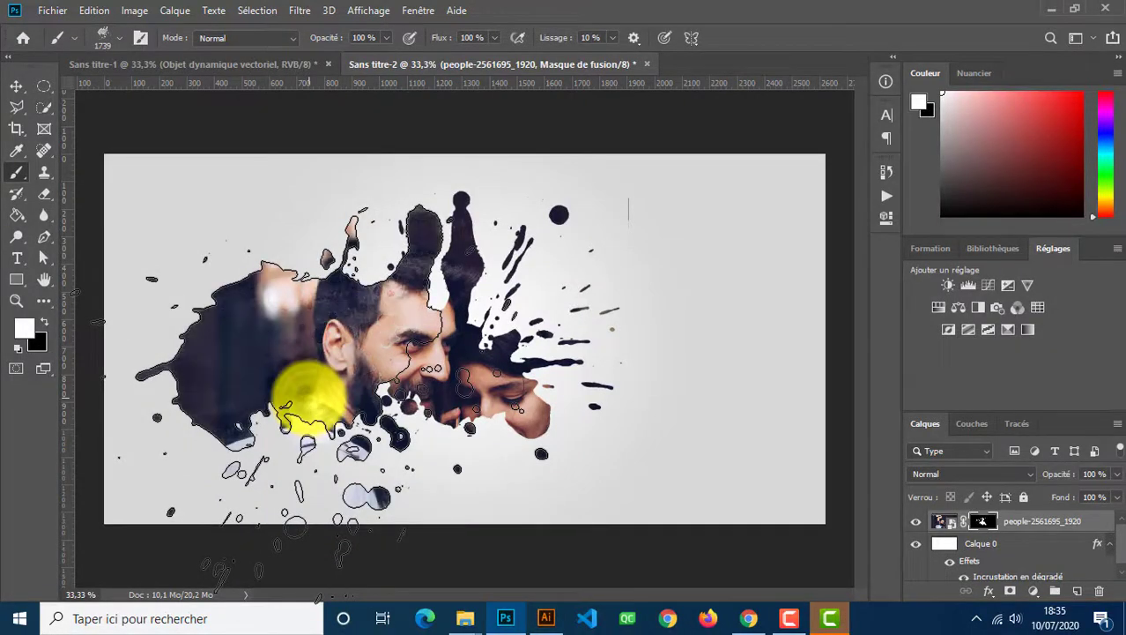
left_click(310, 396)
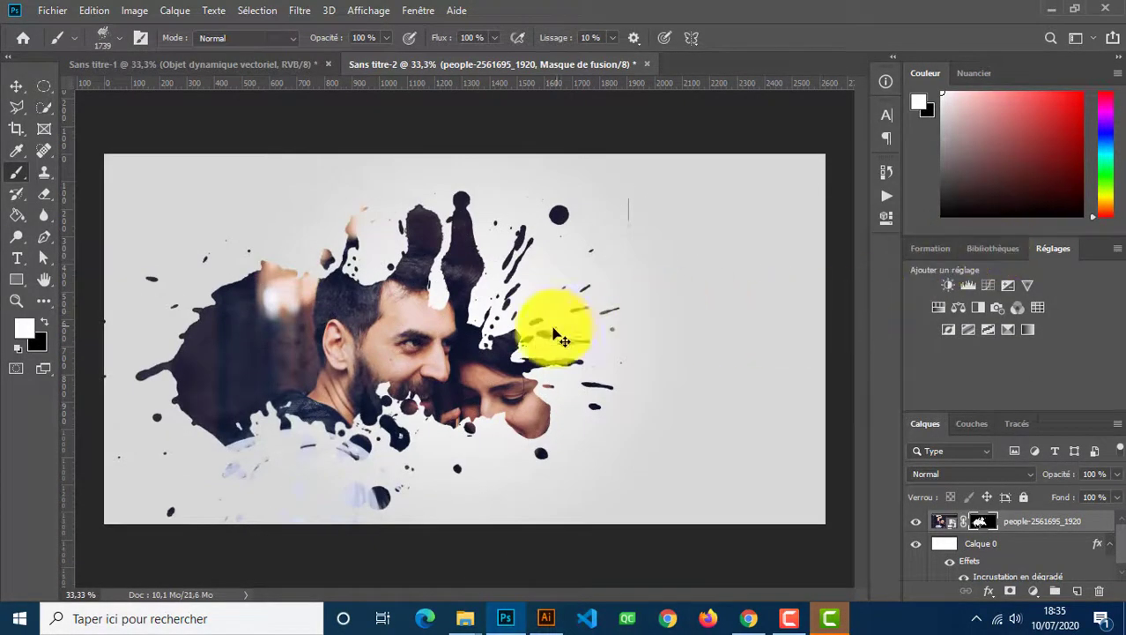
key("ctrl+z")
key("ctrl+z")
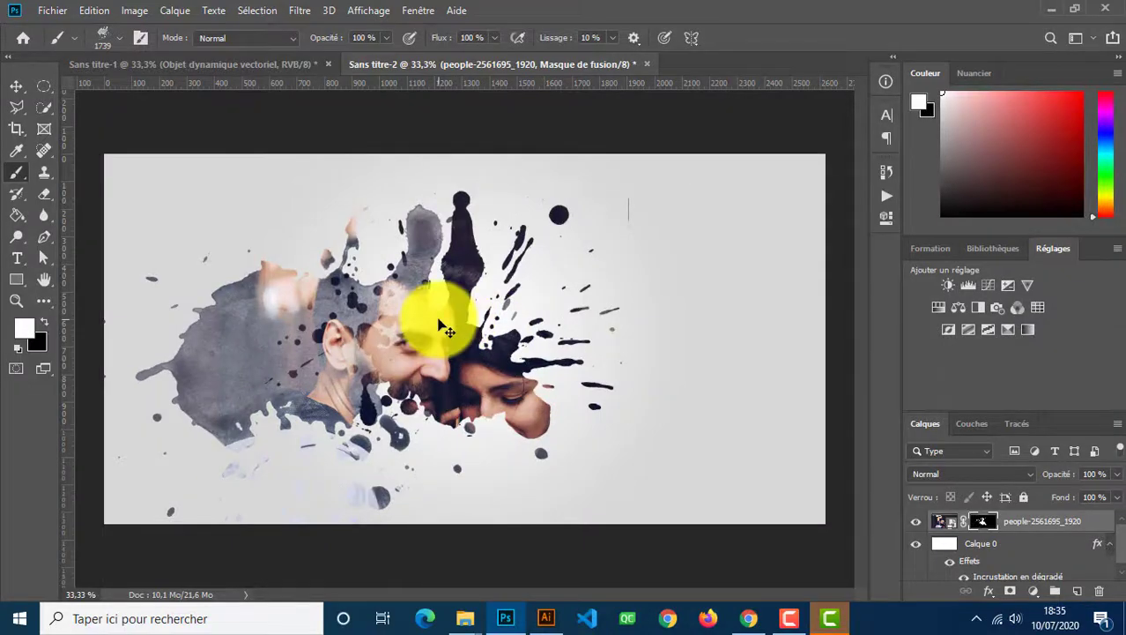
key("ctrl+z")
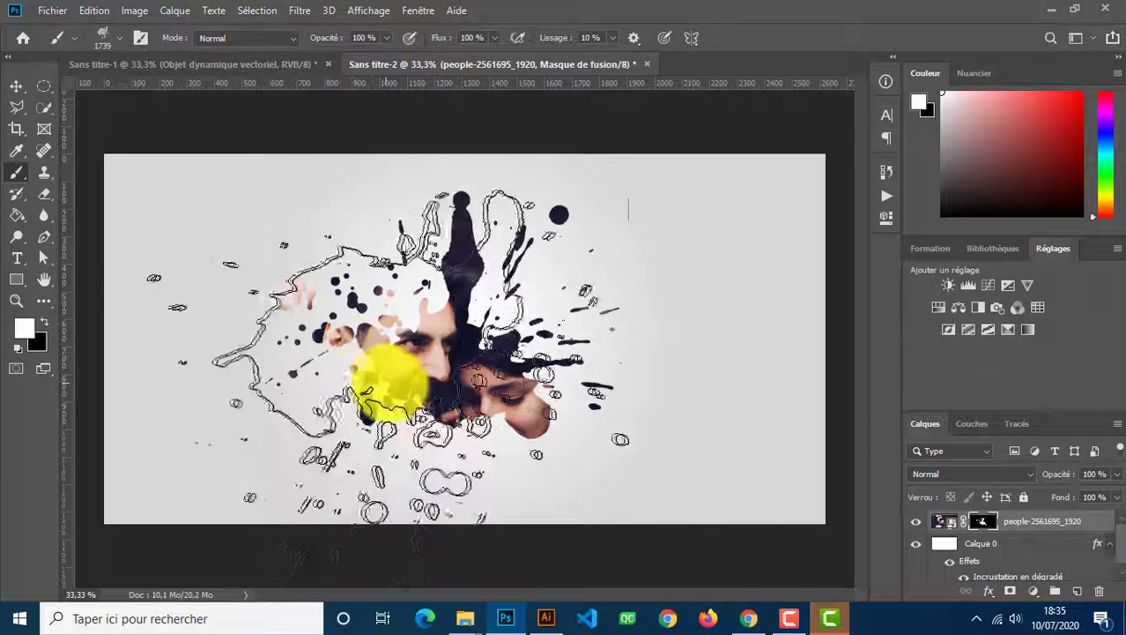
- Stamp the 1739 px splash repeatedly on the mask over the man's face to reveal more of the couple
left_click(392, 381)
left_click(396, 381)
left_click(399, 379)
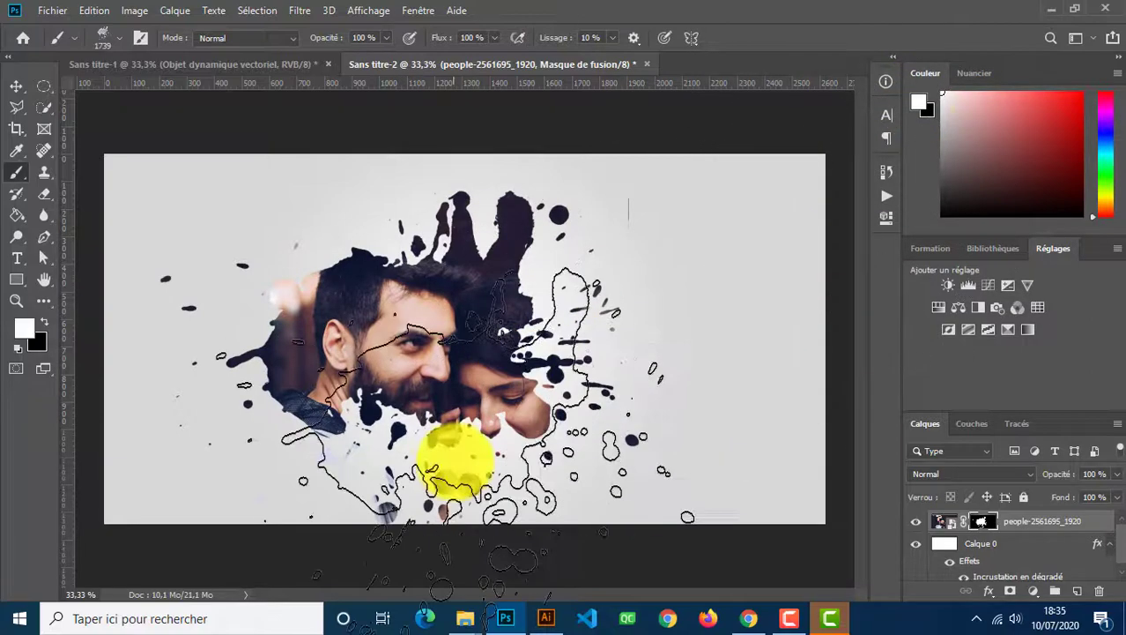
- Switch to the Vector 1 brush from the Gravity_Brushes_by_ShiftyJ set at 1328 px
left_click(120, 39)
left_click(33, 292)
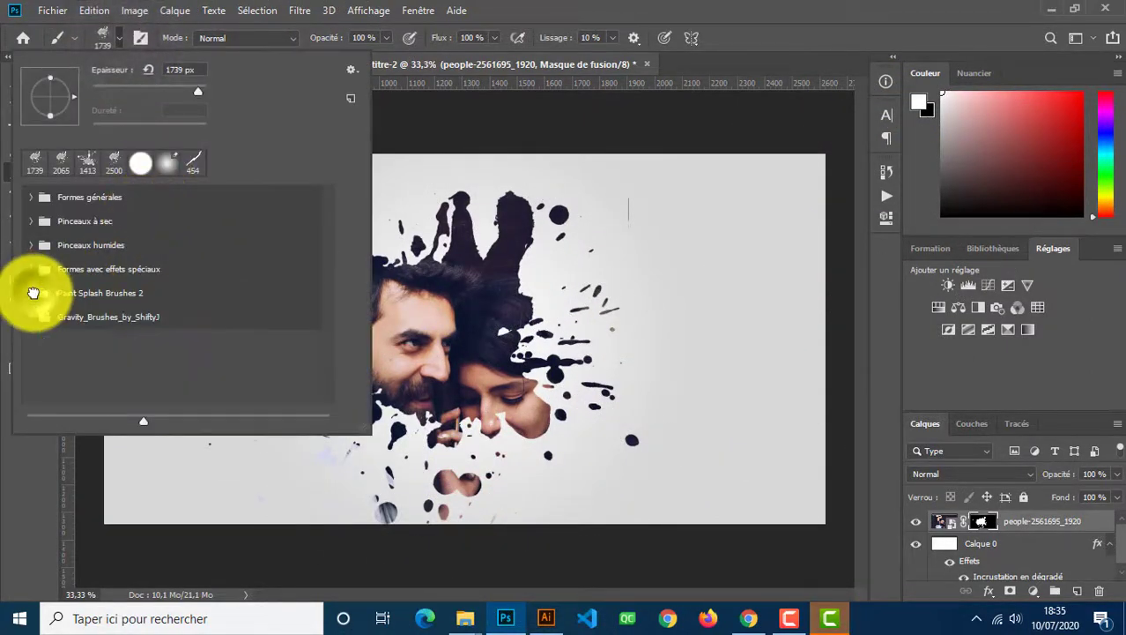
left_click(30, 316)
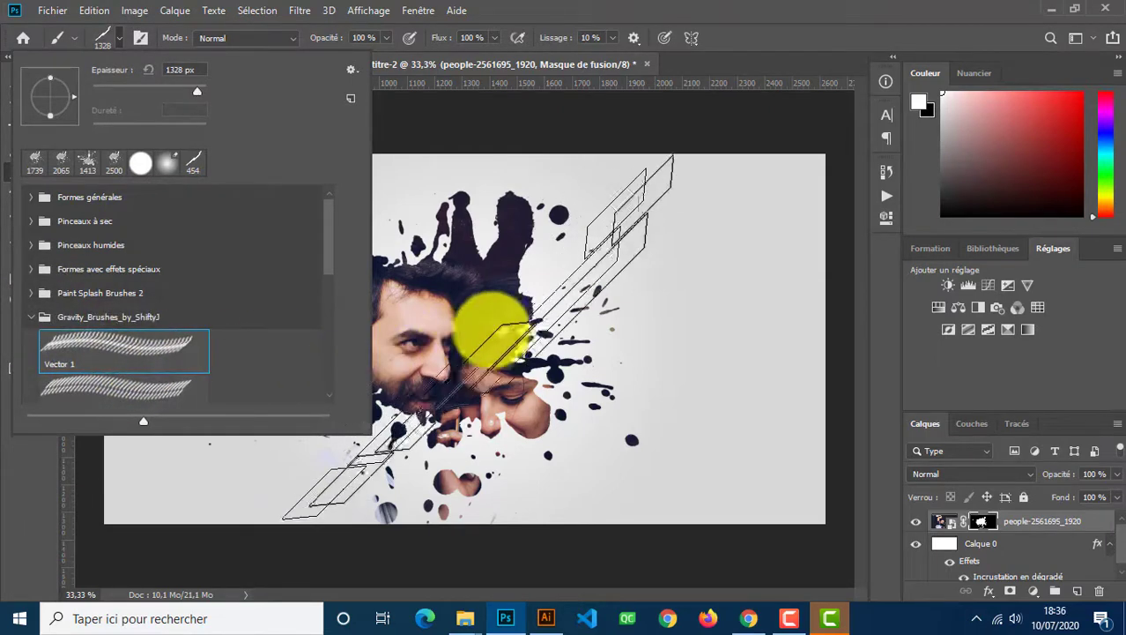
left_click(474, 346)
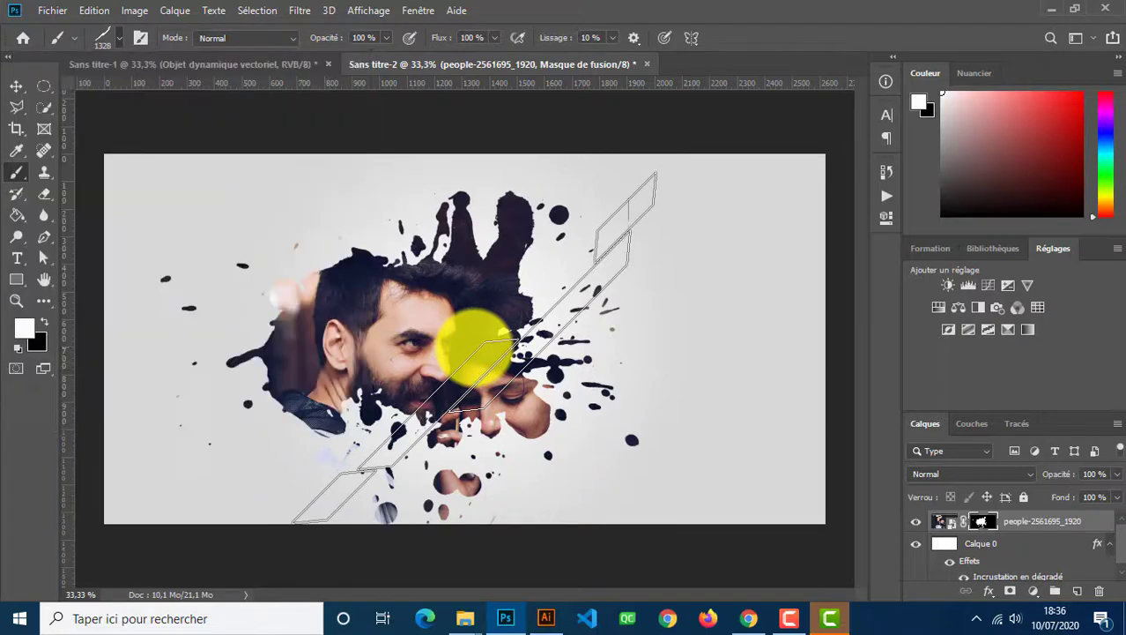
- Stamp diagonal Vector 1 stripes on the mask behind and across the couple, redoing the last stamp closer to the woman's face
left_click(473, 346)
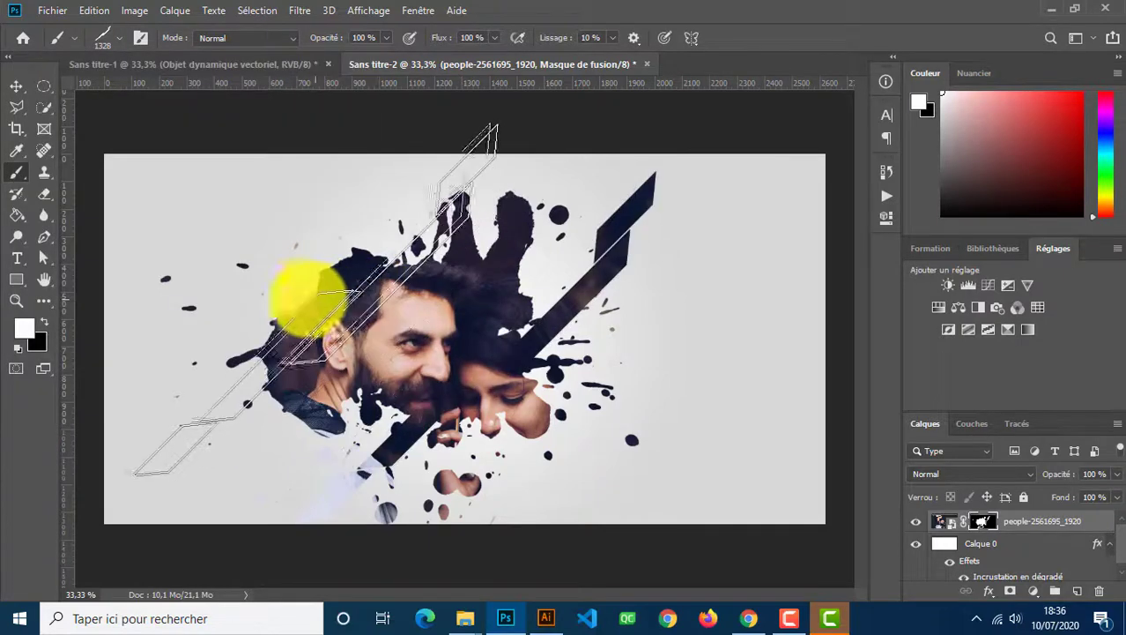
left_click(291, 317)
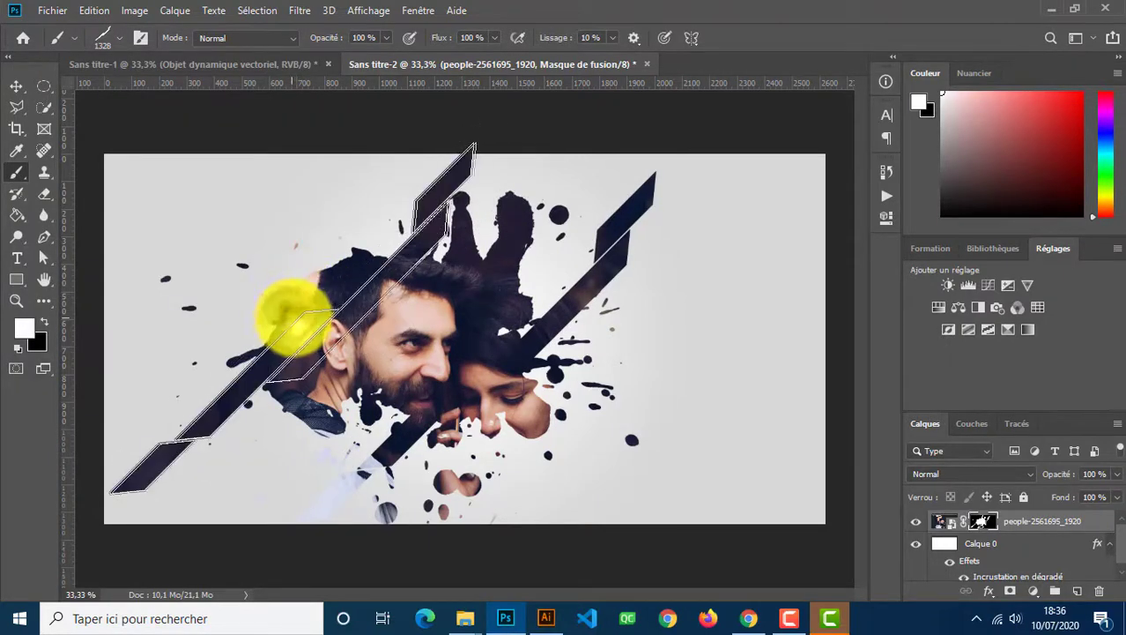
left_click(346, 350)
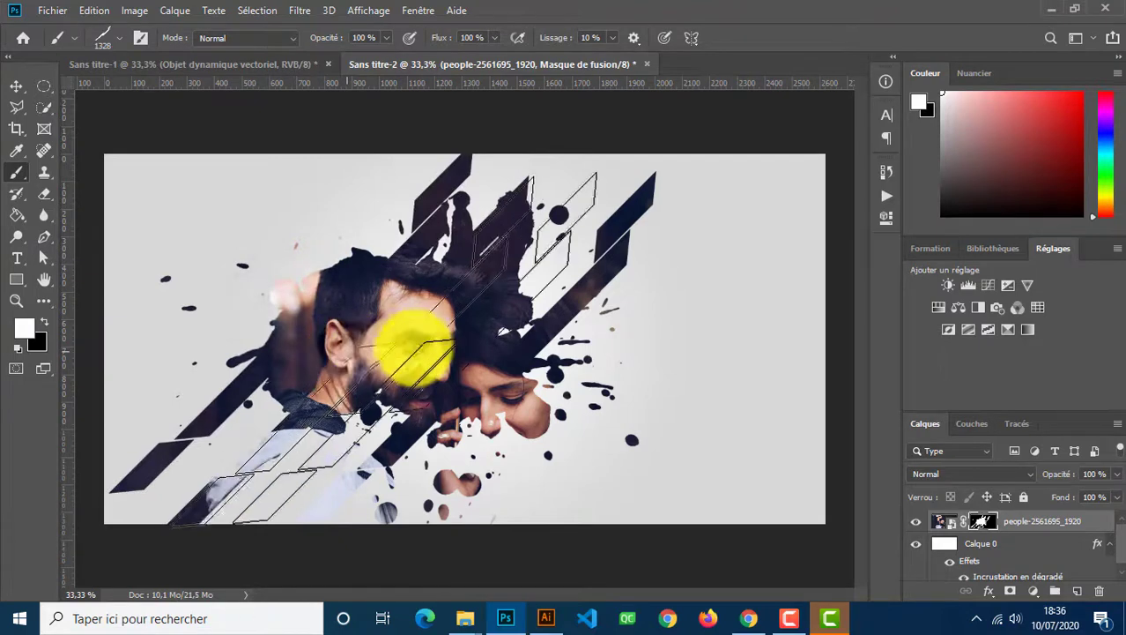
mouse_move(592, 397)
left_mouse_down()
mouse_move(574, 375)
mouse_move(526, 348)
mouse_move(240, 97)
left_mouse_up()
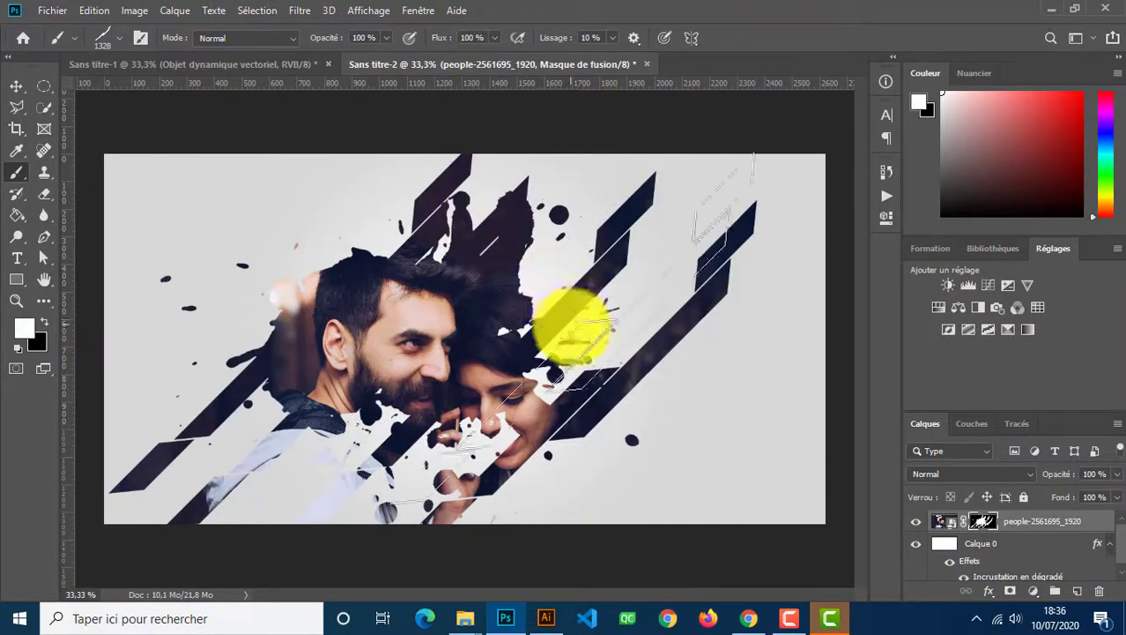
key("ctrl+z")
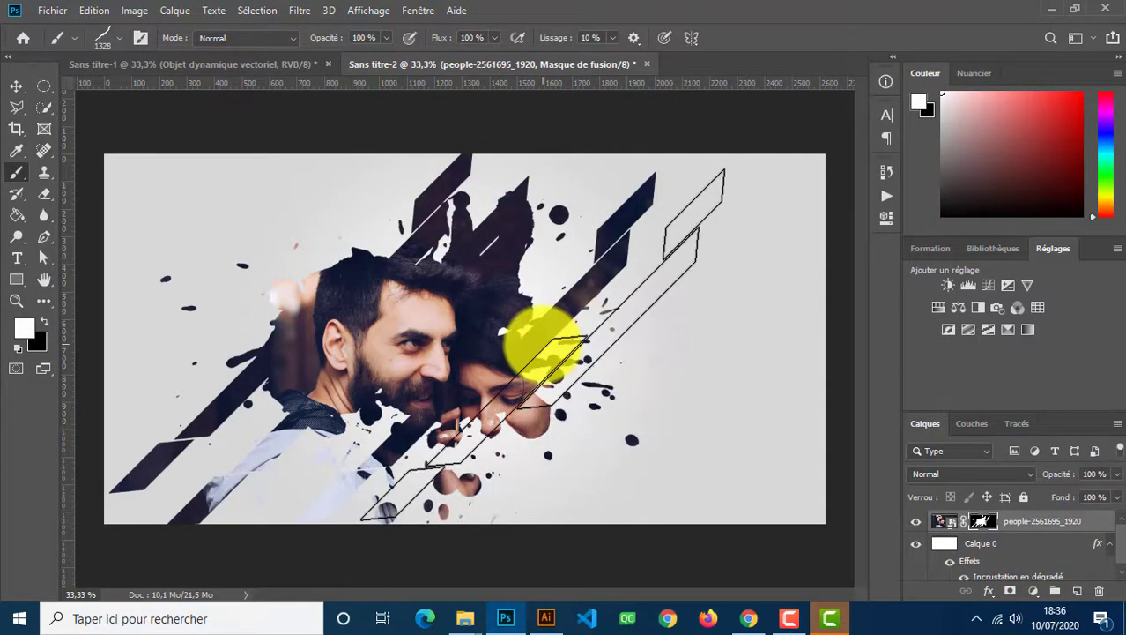
left_click(547, 350)
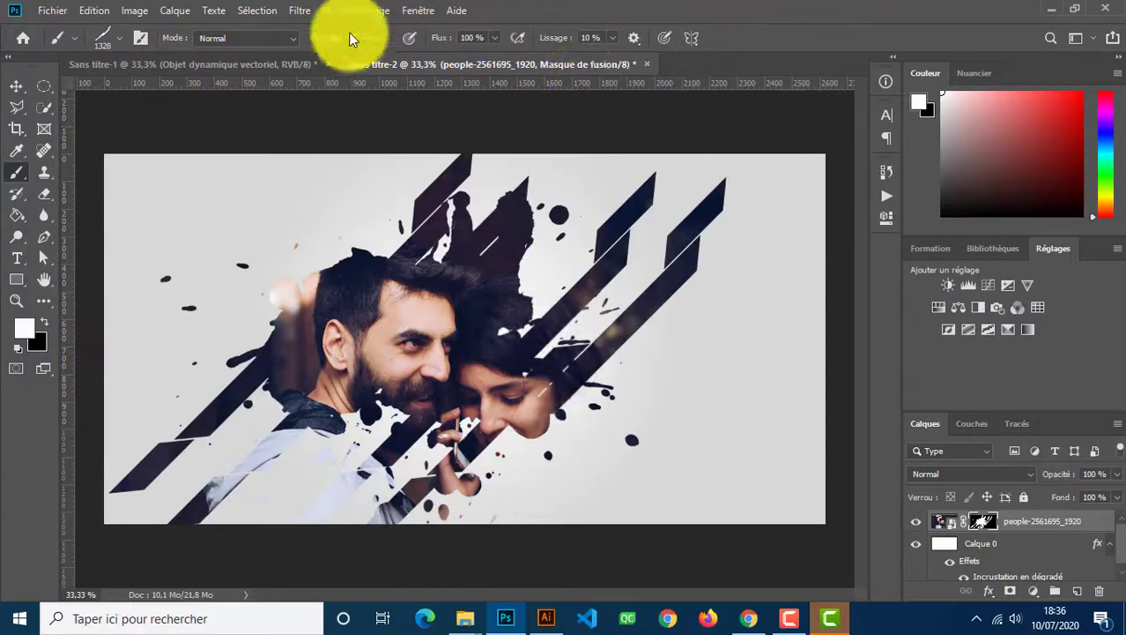
- Reduce the Vector 1 brush size to 338 px
left_click(119, 40)
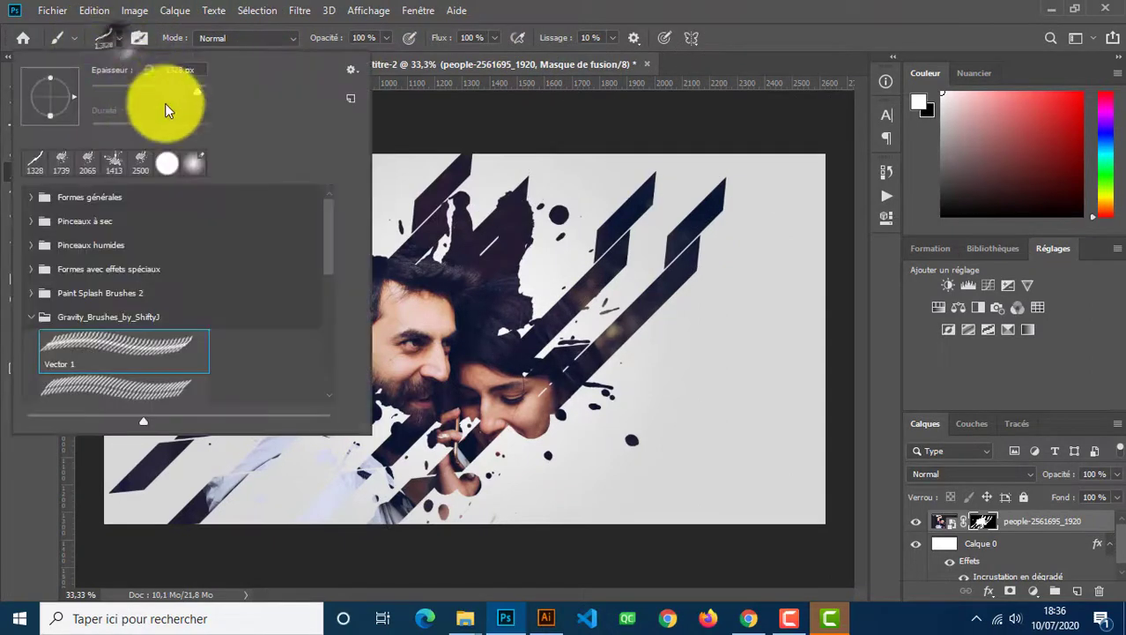
left_click_drag(184, 93, 184, 92)
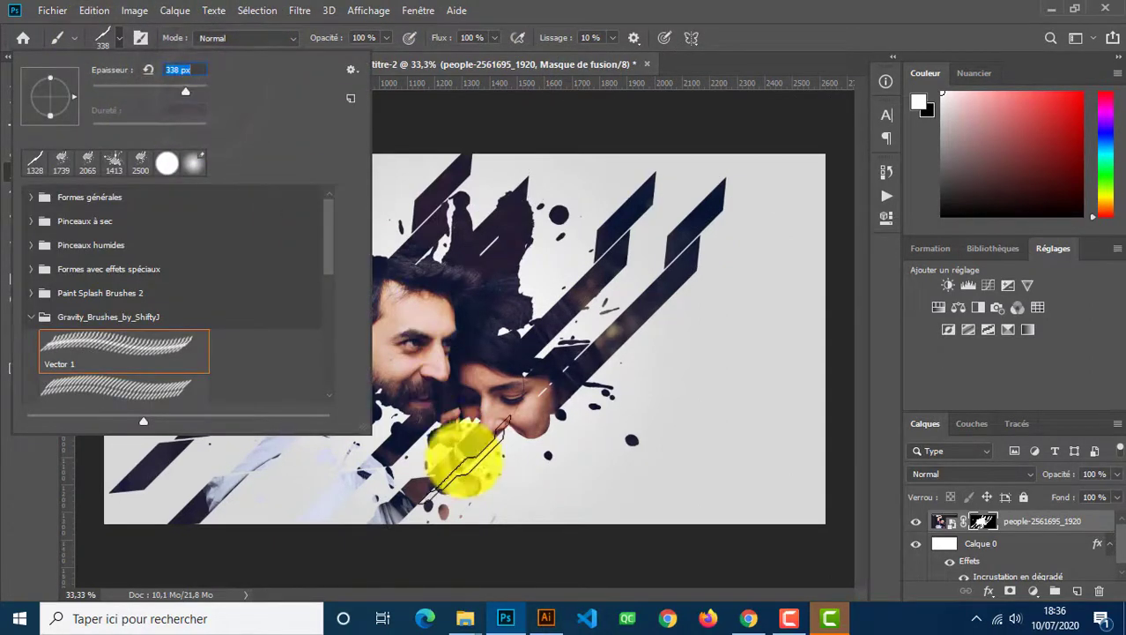
left_click(484, 482)
- Stamp small diagonal stripes on the mask below the woman's face and above the man's head
mouse_move(484, 482)
left_mouse_down()
mouse_move(573, 470)
mouse_move(481, 467)
mouse_move(462, 414)
left_mouse_up()
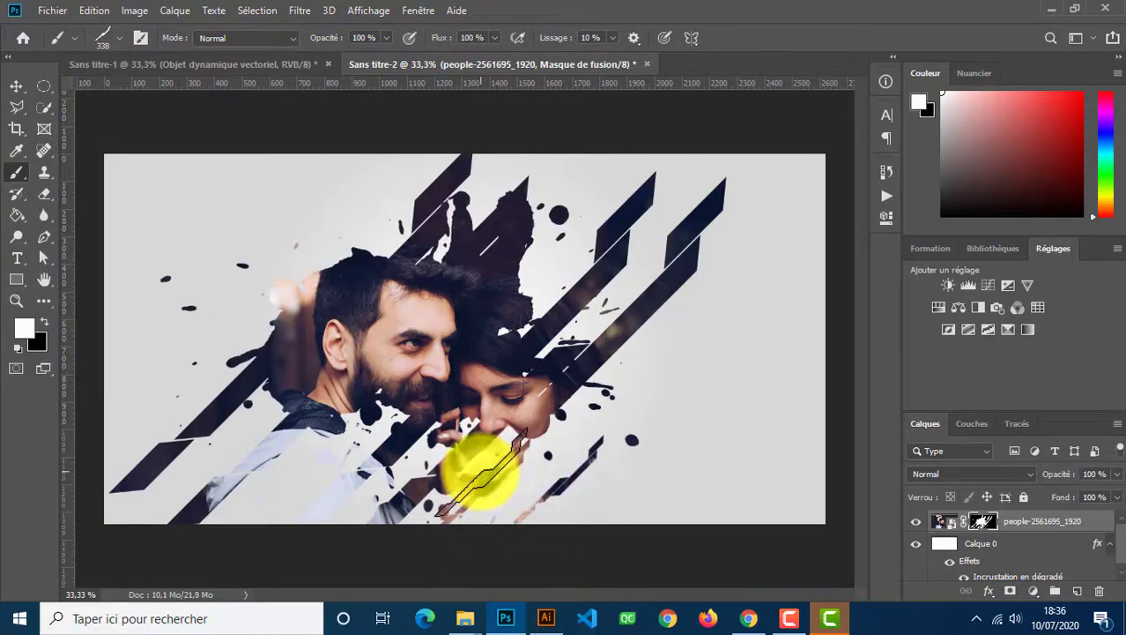
mouse_move(348, 346)
left_mouse_down()
mouse_move(309, 436)
mouse_move(315, 474)
mouse_move(277, 477)
left_mouse_up()
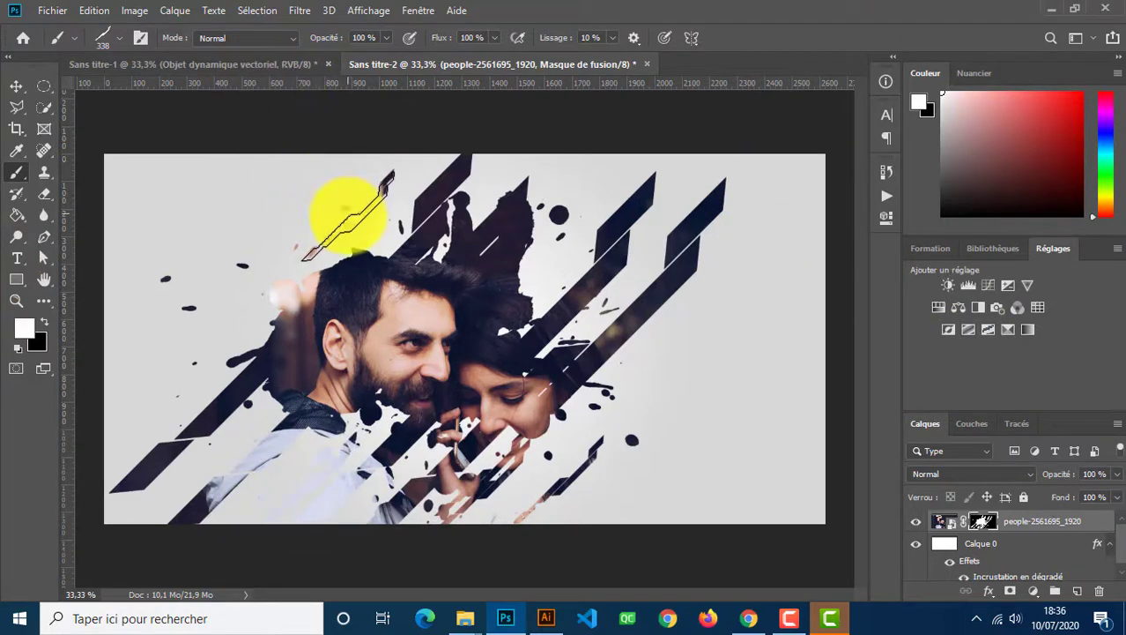
mouse_move(348, 216)
left_mouse_down()
mouse_move(353, 204)
mouse_move(363, 222)
mouse_move(150, 173)
mouse_move(261, 165)
left_mouse_up()
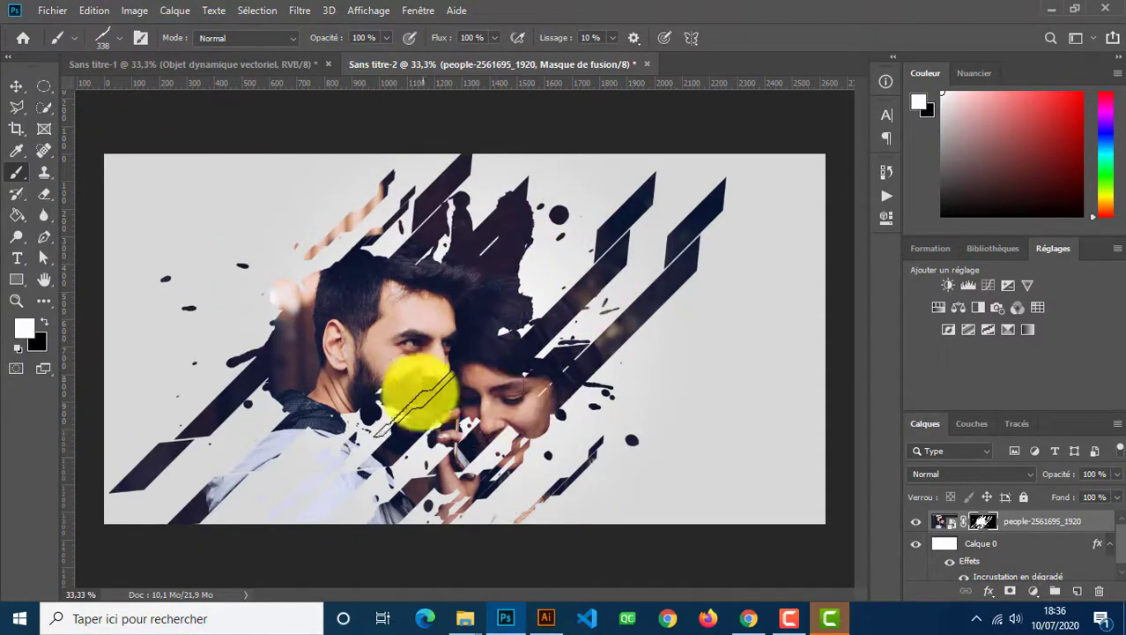
- Apply an inner shadow (Ombre interne) layer style with its default settings to the people-2561695_1920 layer
left_click(16, 85)
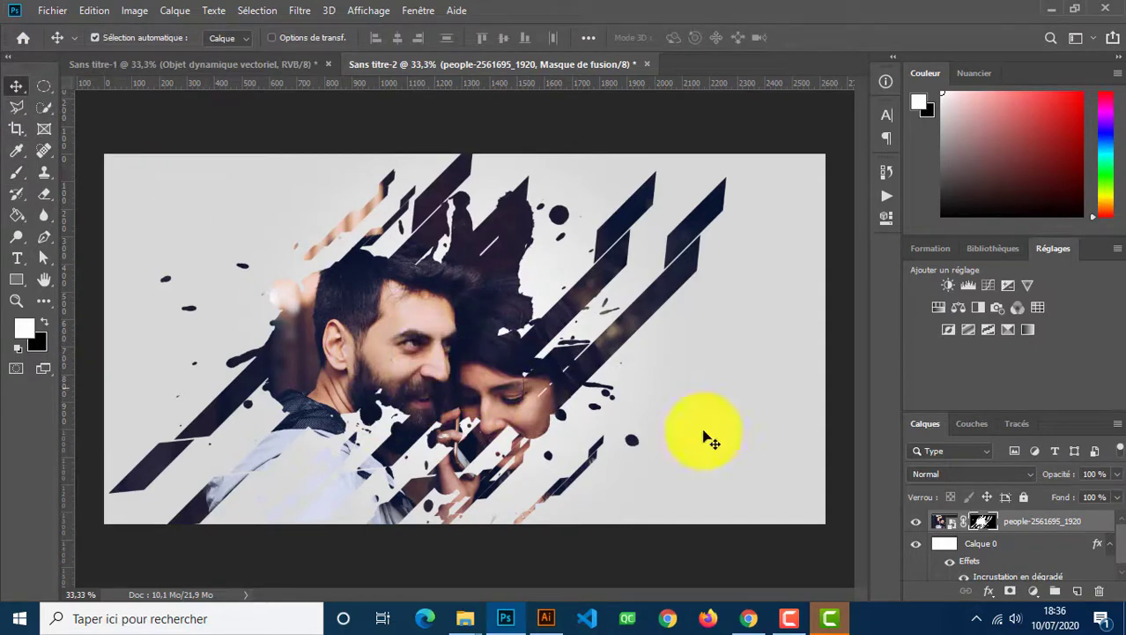
left_click(941, 521)
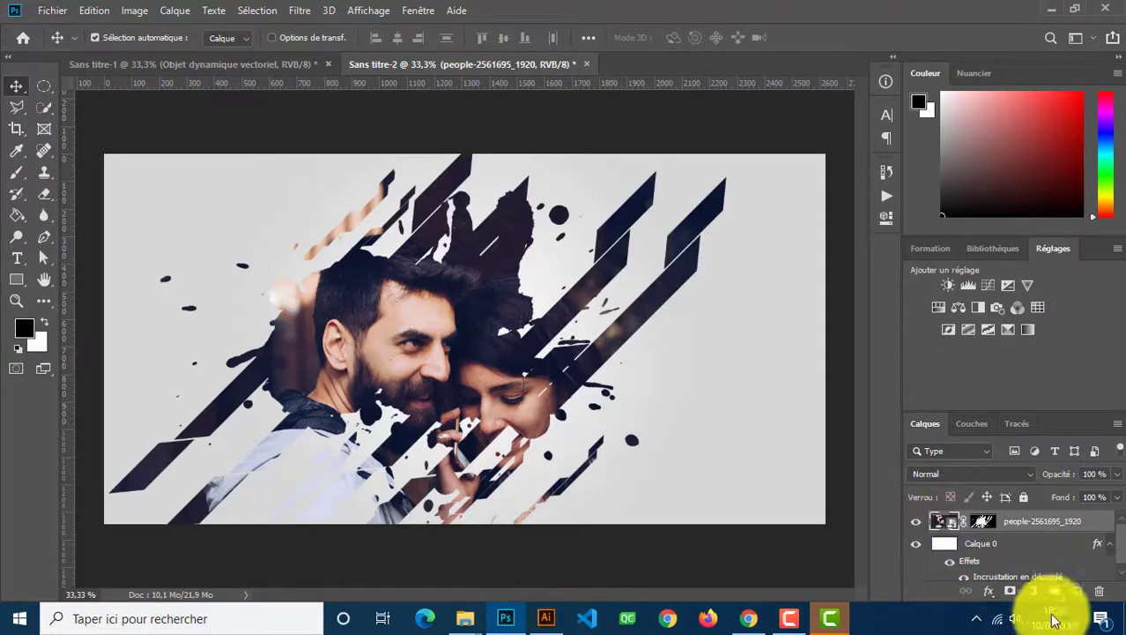
left_click(989, 591)
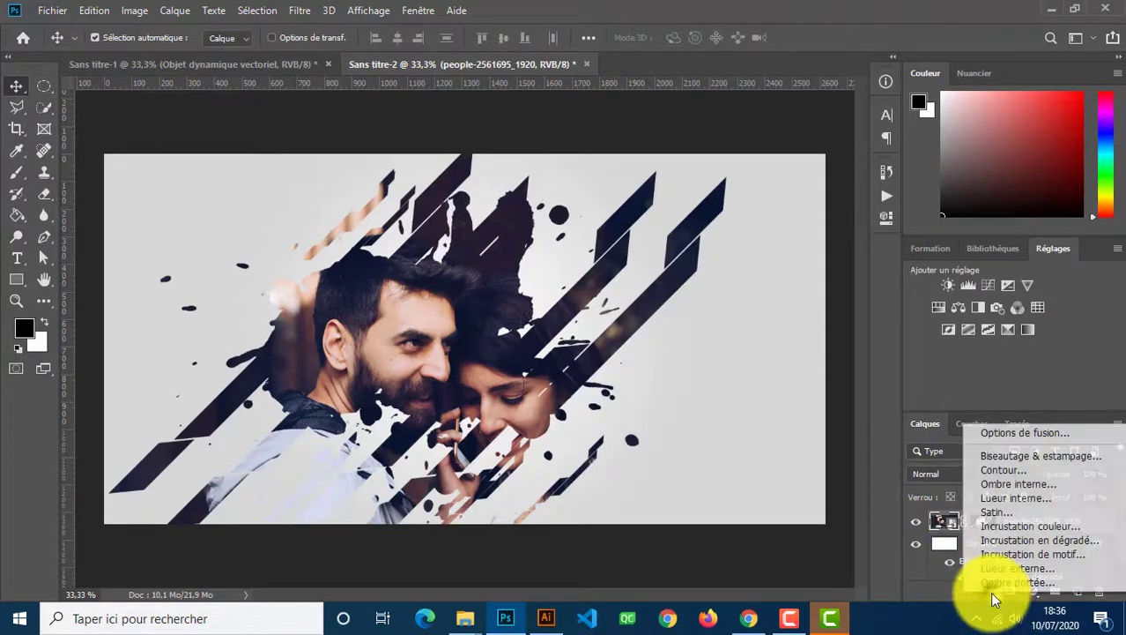
left_click(988, 431)
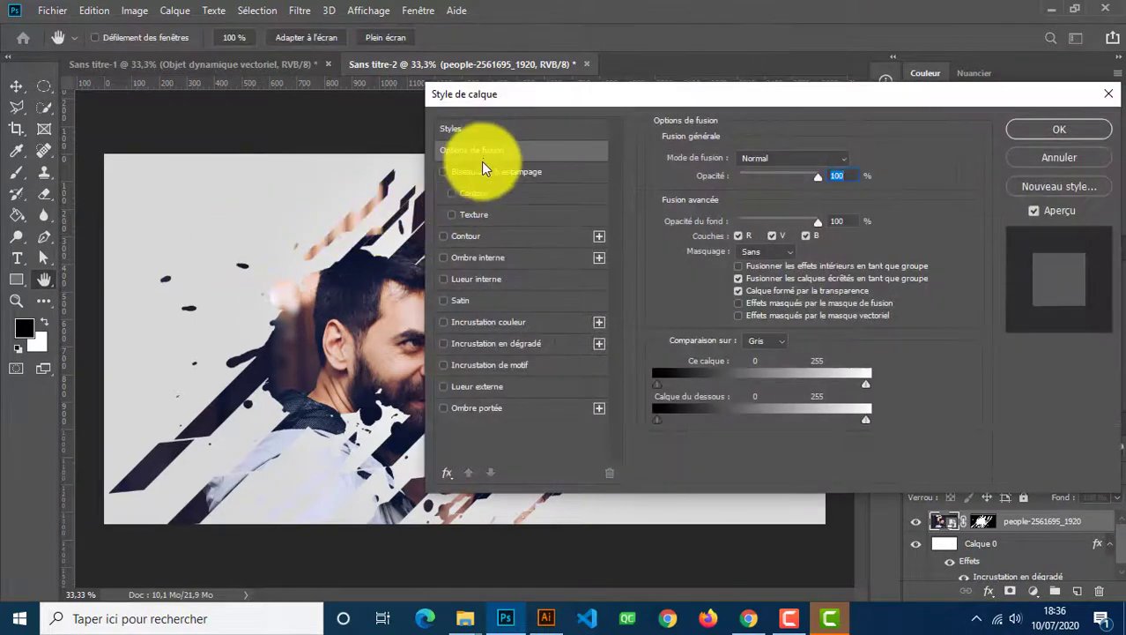
left_click(443, 258)
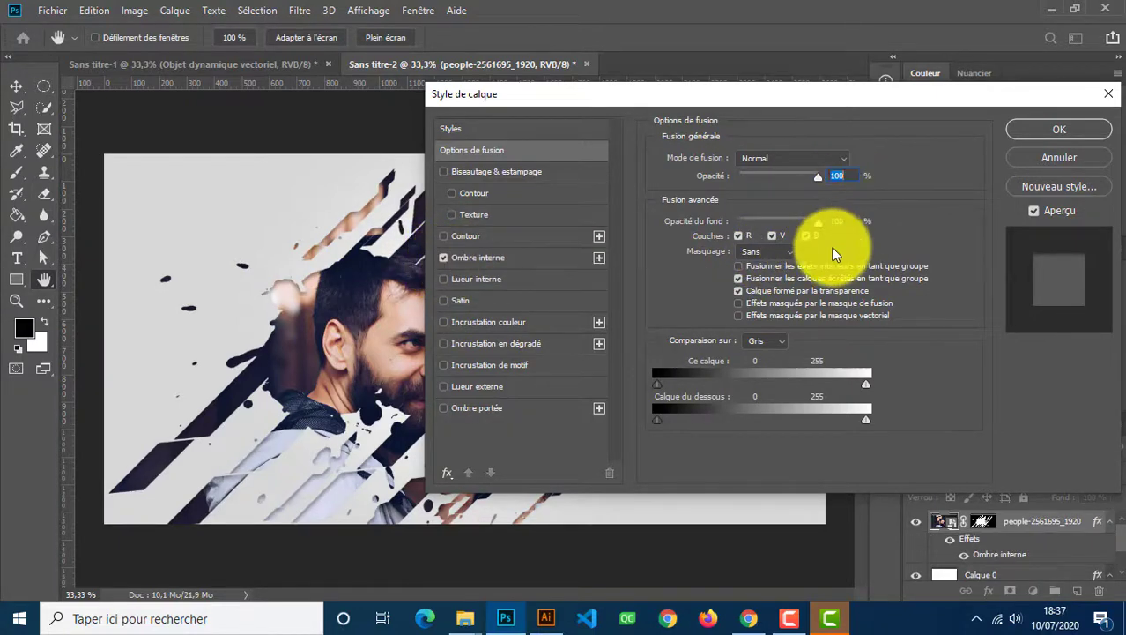
left_click(1054, 132)
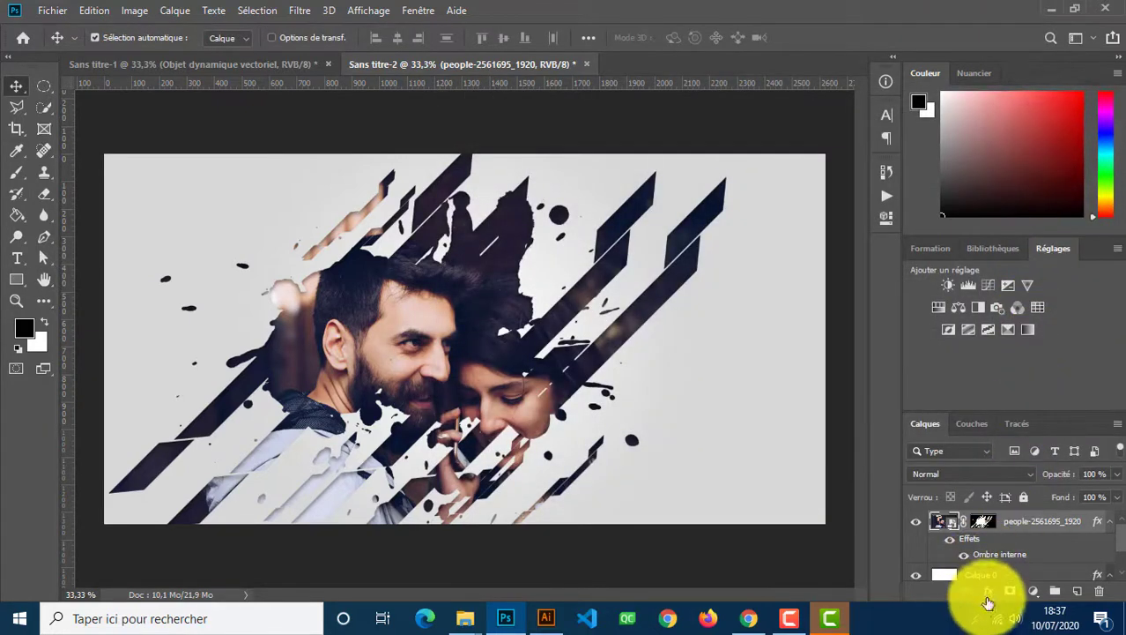
- Add a drop shadow (Ombre portée) layer style with its default settings to the people-2561695_1920 layer
left_click(988, 590)
left_click(987, 430)
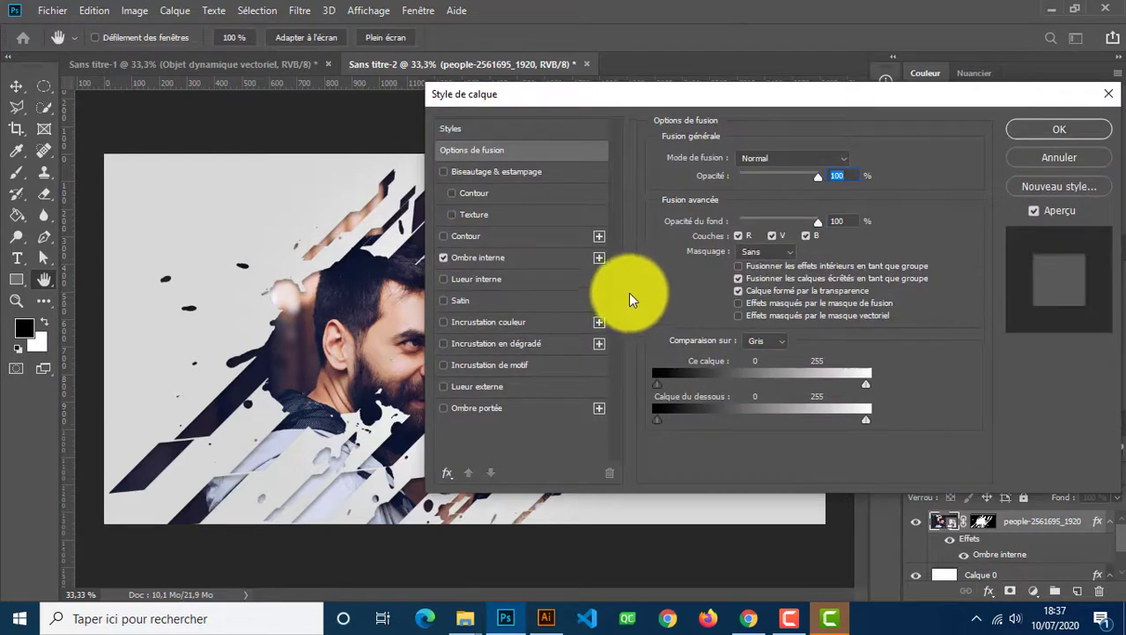
left_click(444, 409)
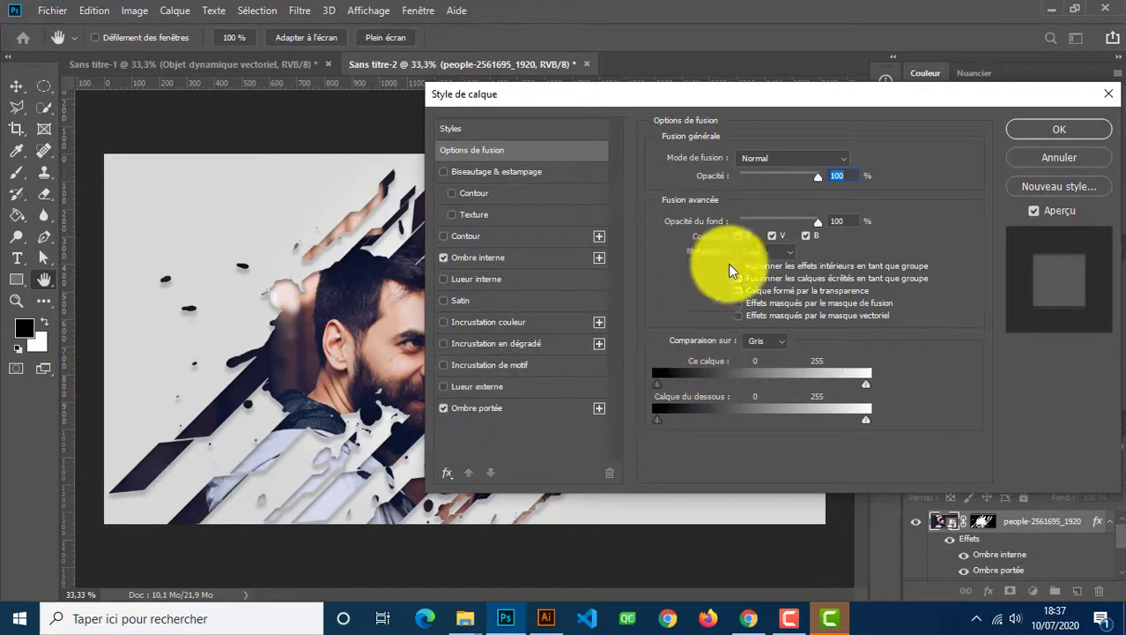
left_click(1053, 130)
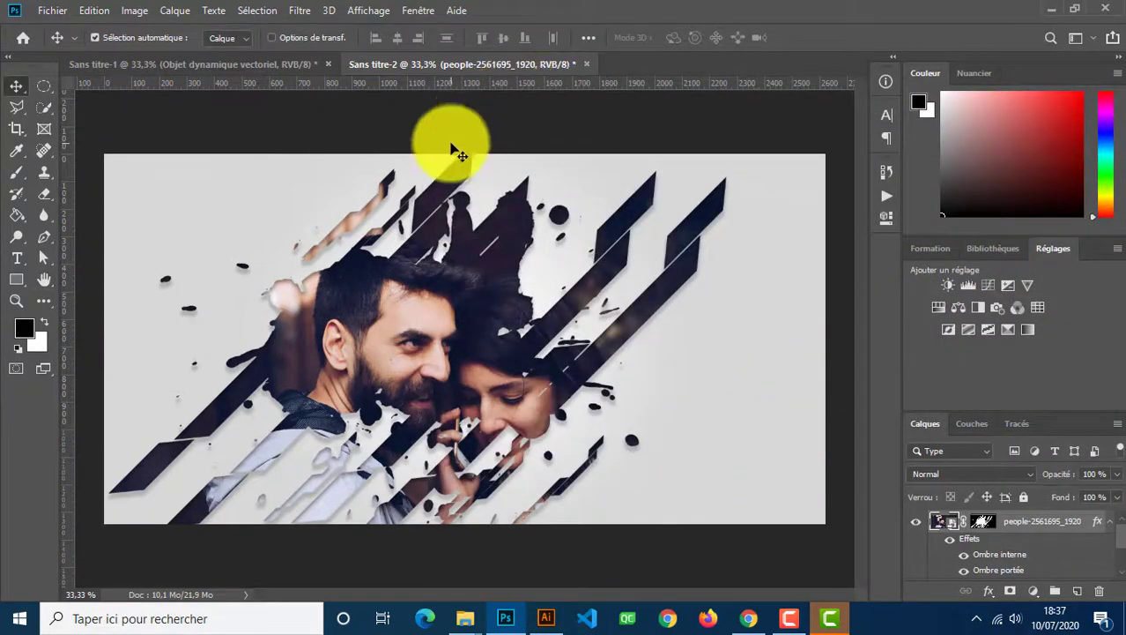
- Apply the Oil Paint filter (Peinture à l'huile) with stylization 3.2, cleanliness 5.9, scale 4.1 and bristle detail 3.5, and collapse the layer's effects list
left_click(300, 10)
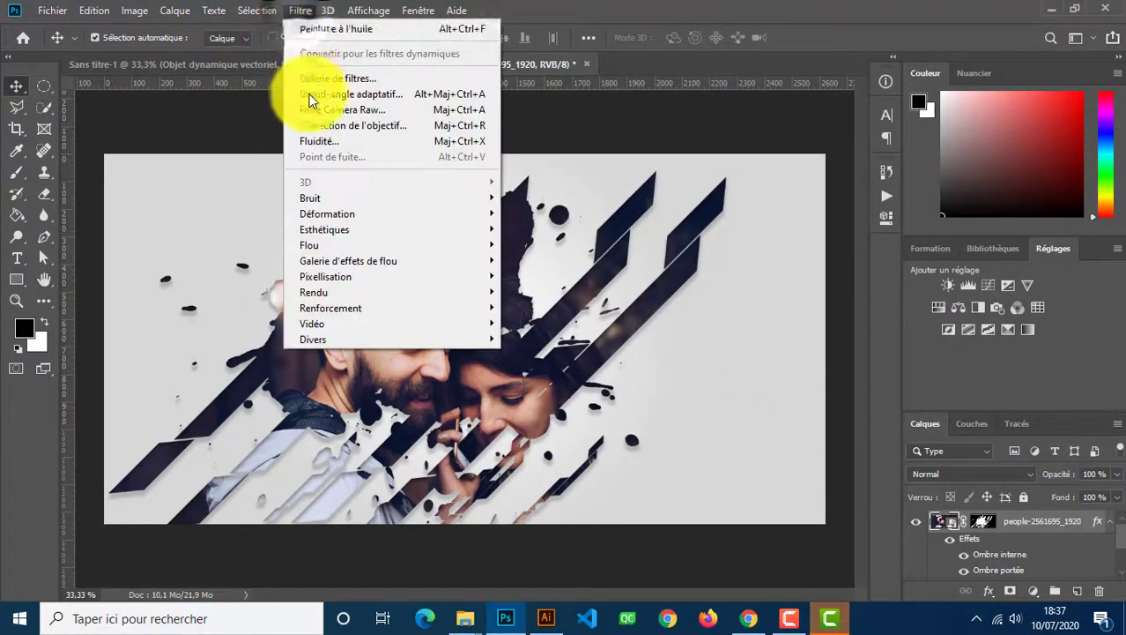
mouse_move(355, 231)
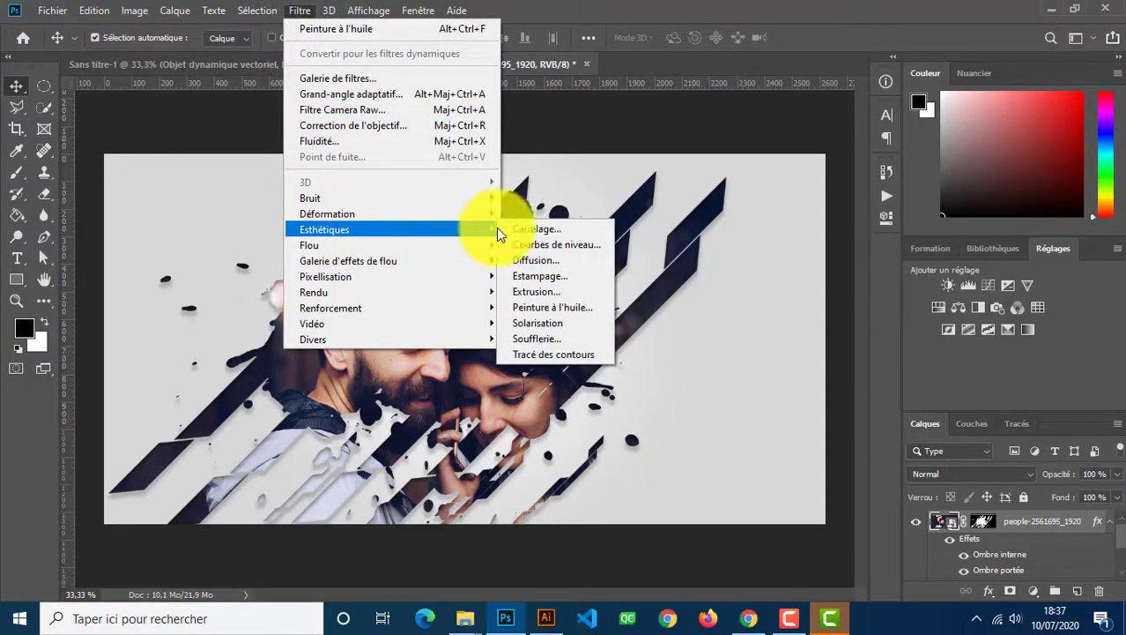
left_click(552, 307)
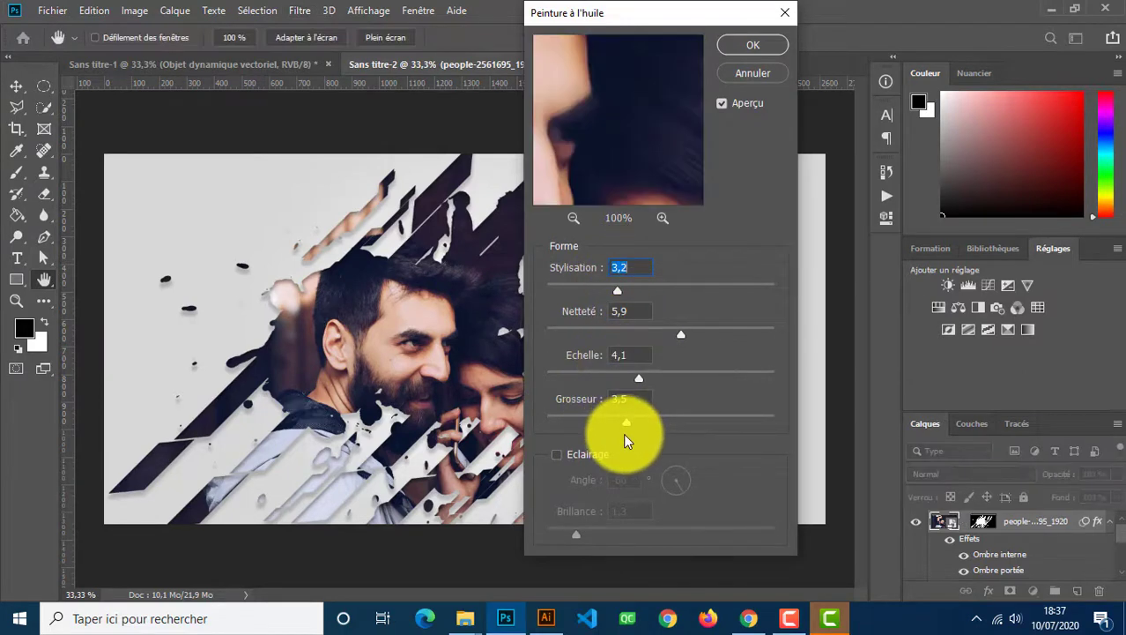
left_click(754, 45)
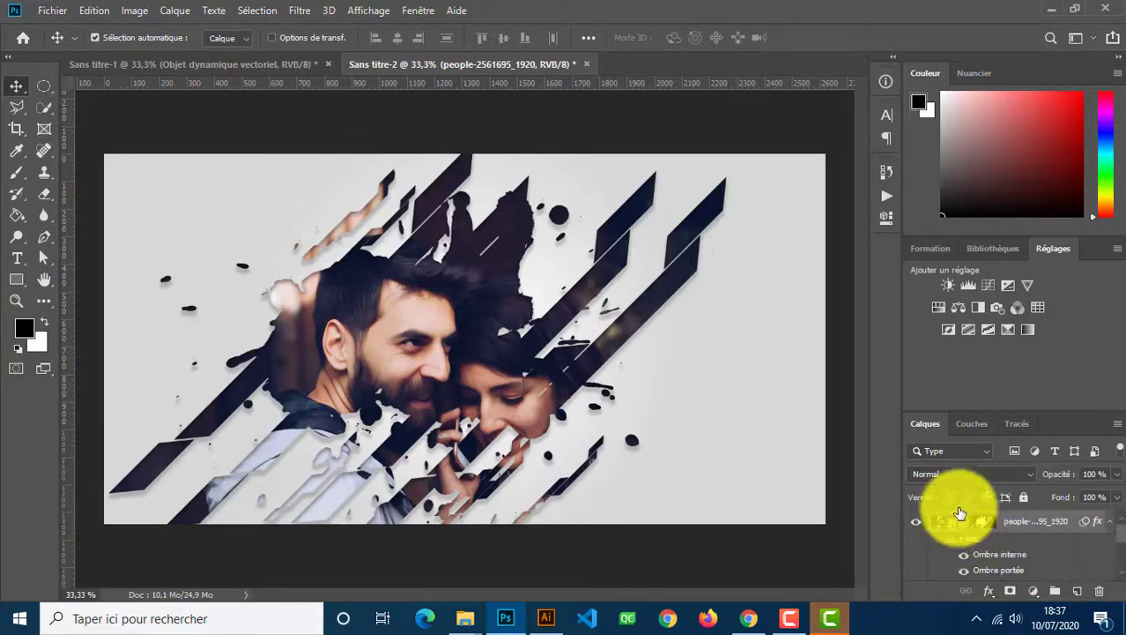
left_click(1110, 523)
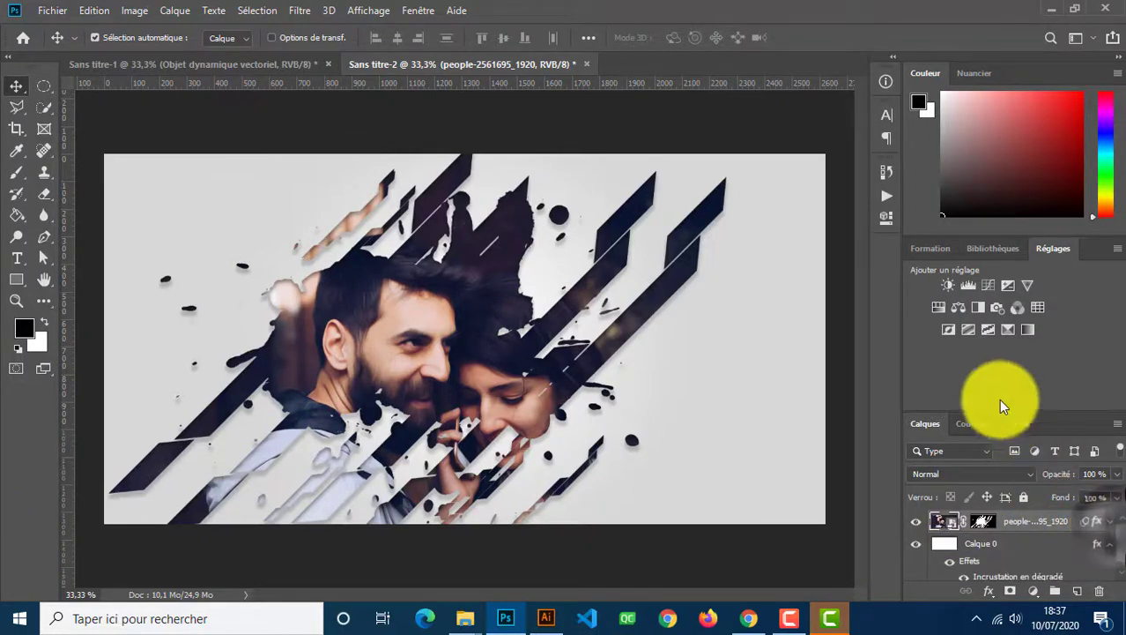
- Add a Levels (Niveaux) adjustment layer above the photo and raise its black input level slightly to deepen the shadows
left_click(965, 288)
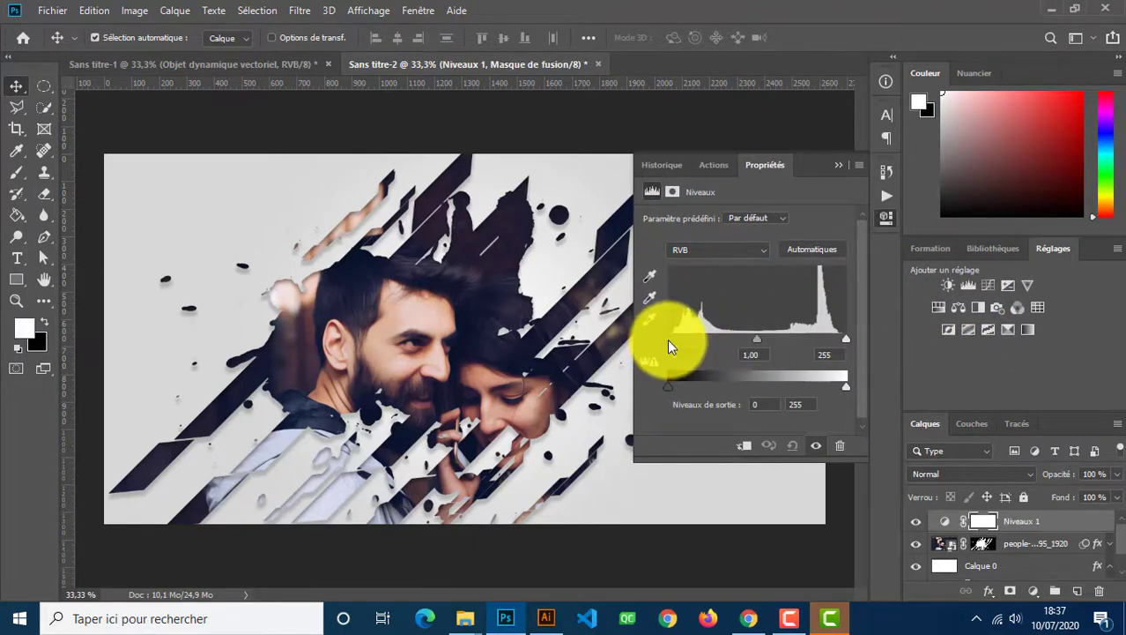
left_click_drag(667, 339, 686, 341)
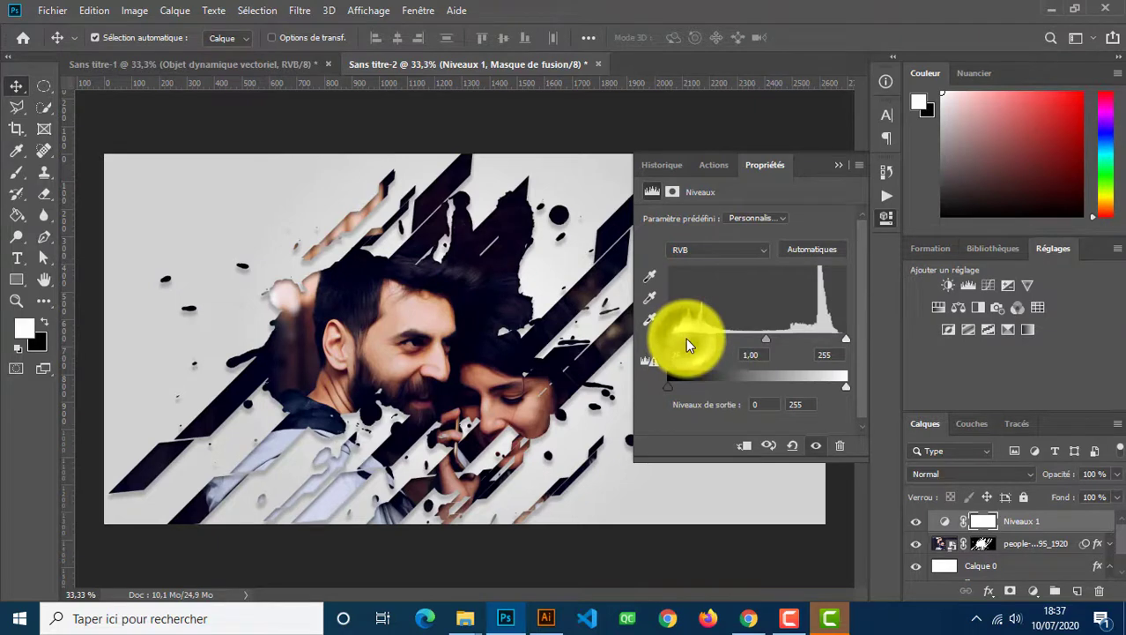
left_click_drag(685, 338, 689, 345)
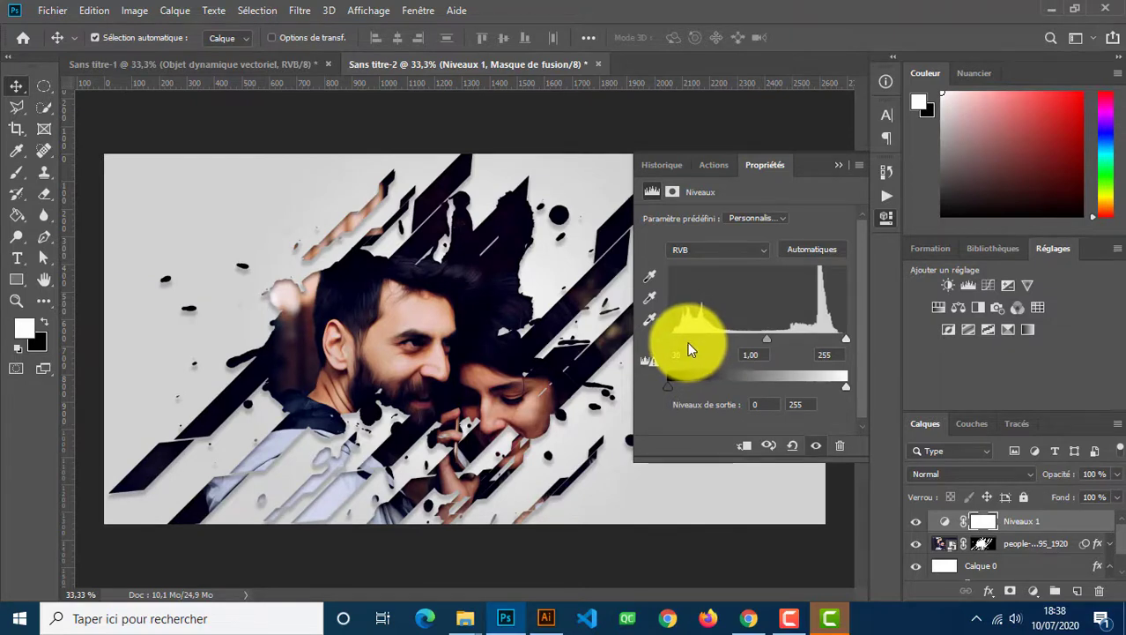
left_click(838, 165)
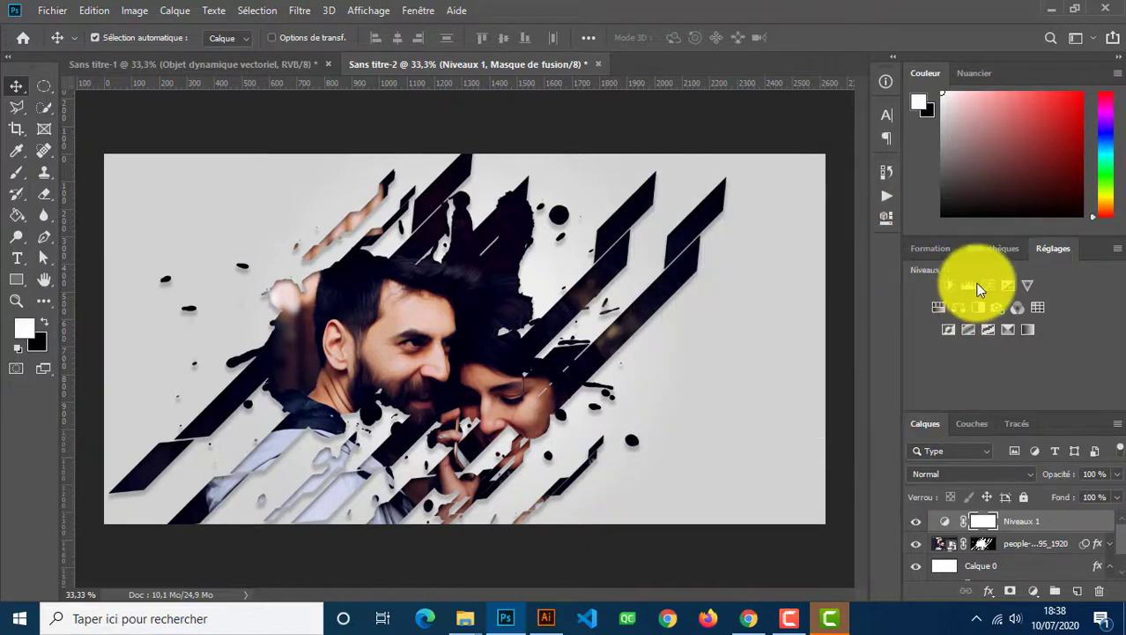
- Add a Hue/Saturation (Teinte/Saturation) adjustment layer with saturation set to +28
left_click(936, 309)
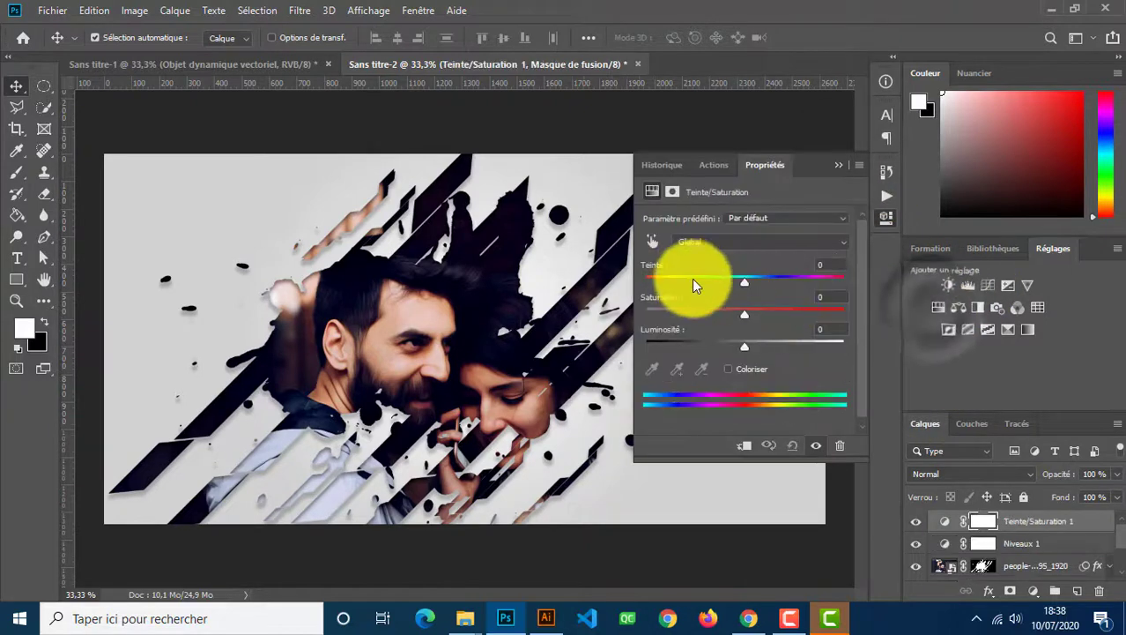
left_click_drag(748, 314, 773, 316)
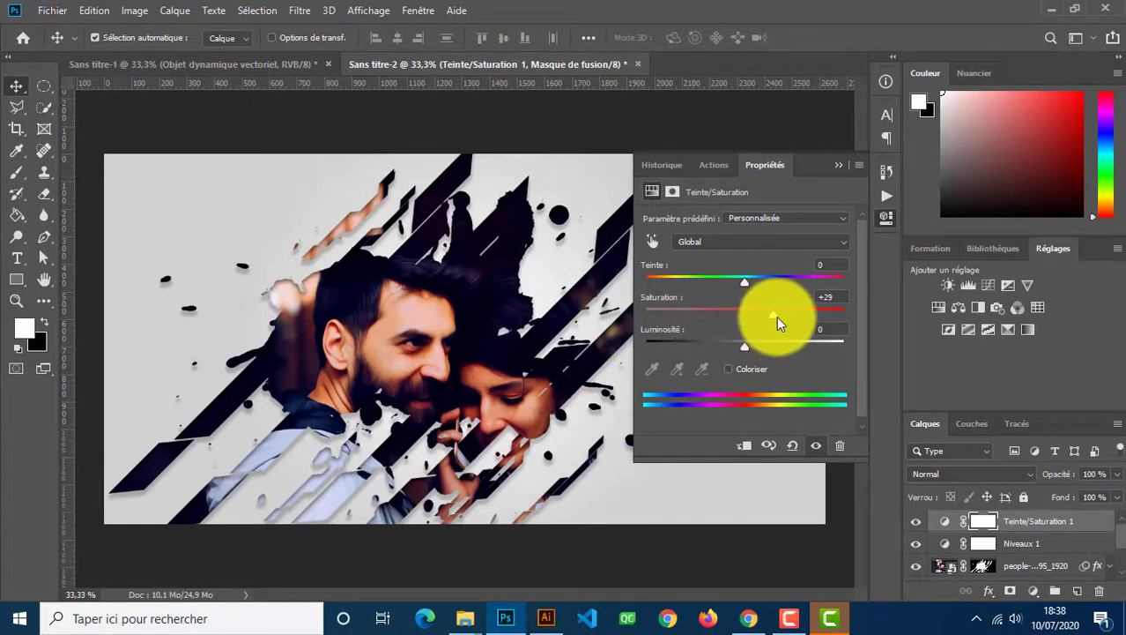
left_click_drag(773, 315, 772, 315)
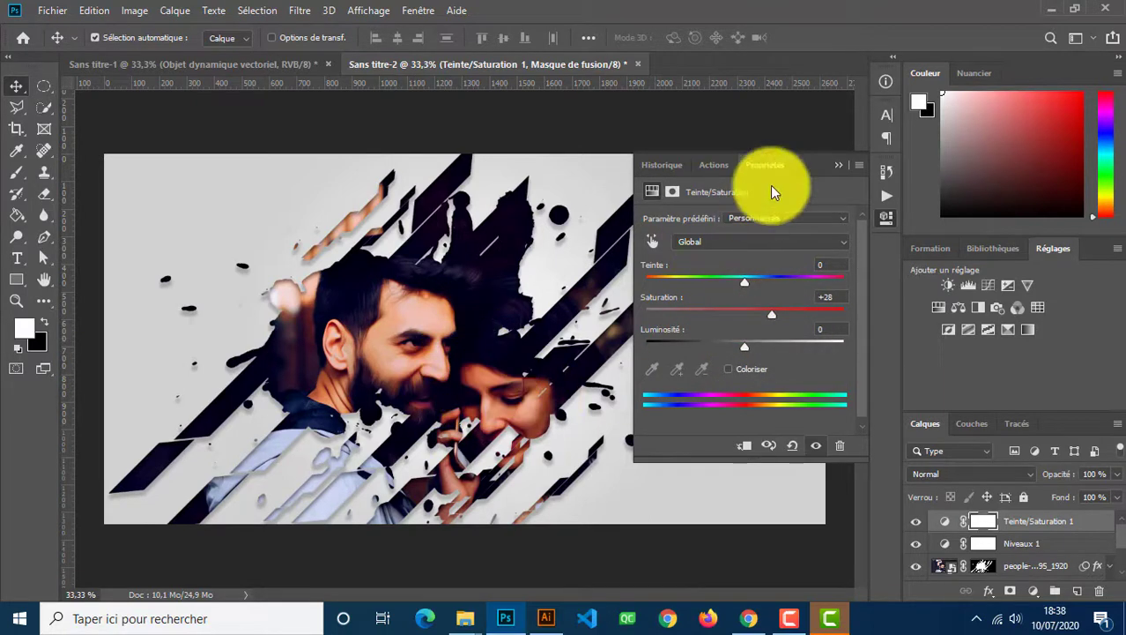
left_click(838, 165)
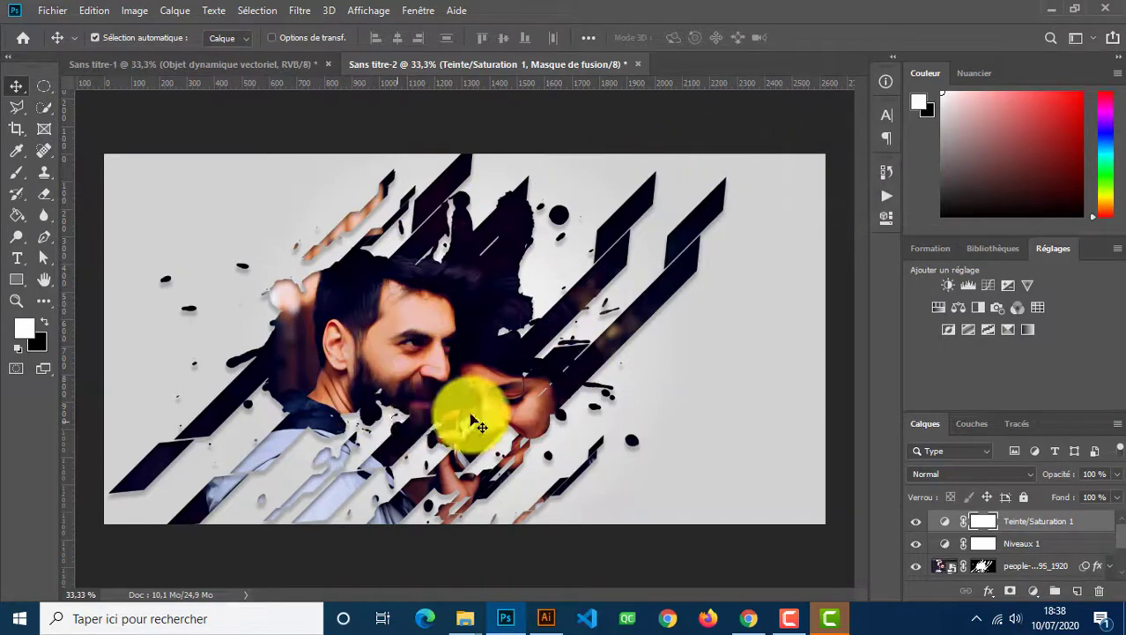
- Switch to Illustrator, bring the EL-word DESIGN logo from signature.ai into Photoshop's Sans titre-2 and place it in the canvas's lower-right corner
left_click(546, 620)
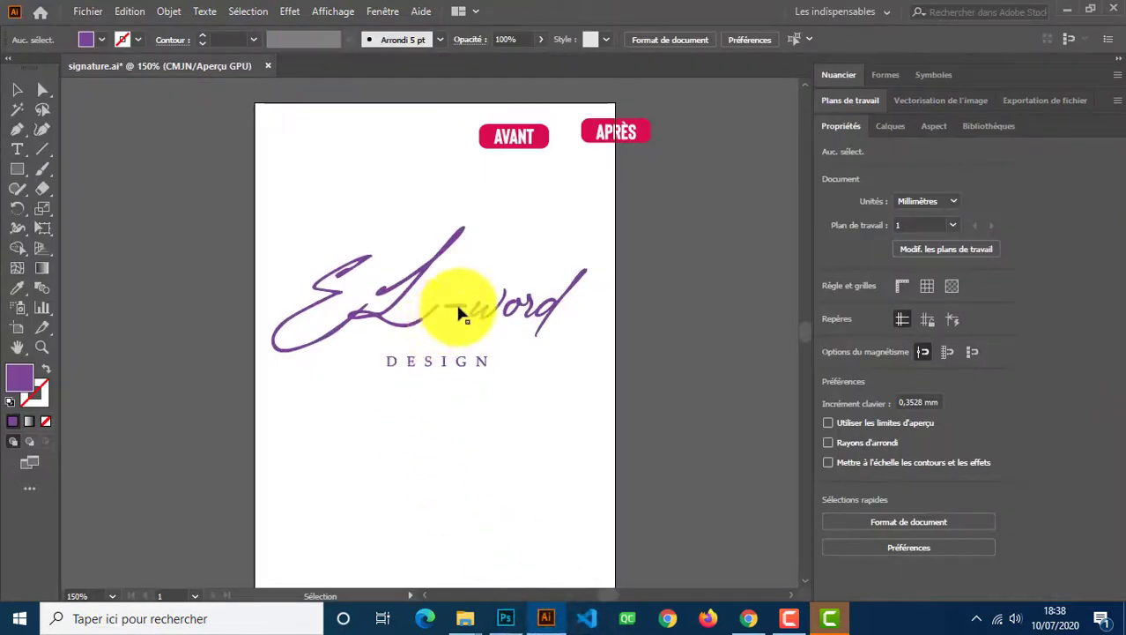
mouse_move(458, 313)
left_mouse_down()
mouse_move(447, 308)
mouse_move(539, 503)
mouse_move(522, 621)
mouse_move(464, 439)
left_mouse_up()
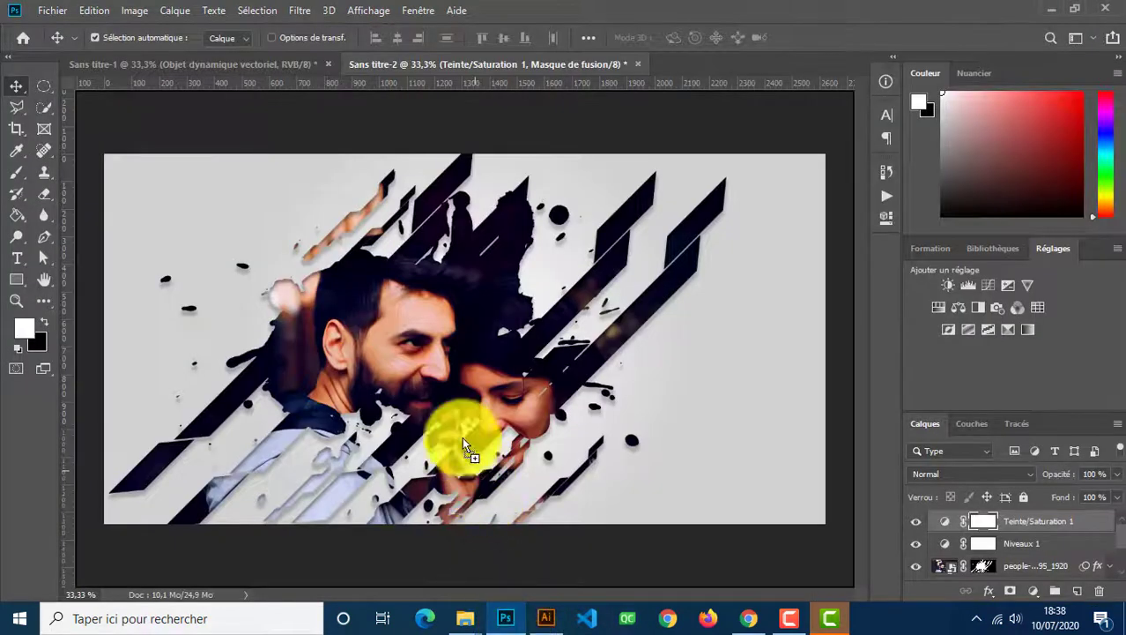
left_click_drag(422, 387, 423, 404)
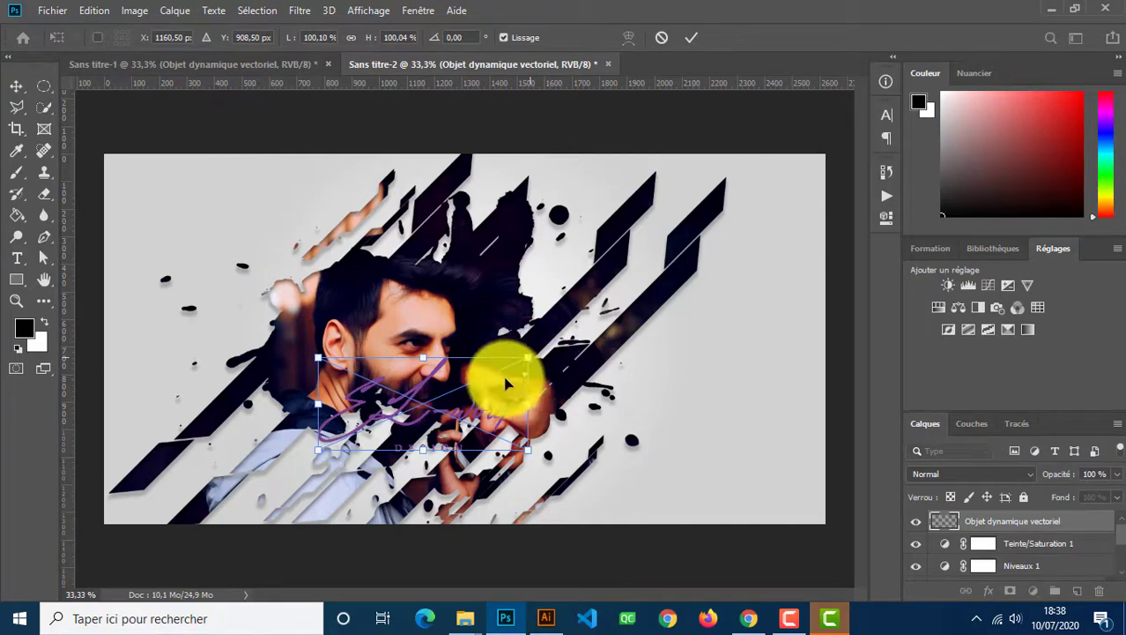
mouse_move(427, 408)
left_mouse_down()
mouse_move(504, 402)
mouse_move(723, 465)
mouse_move(710, 474)
mouse_move(423, 456)
mouse_move(716, 474)
left_mouse_up()
key("Return")
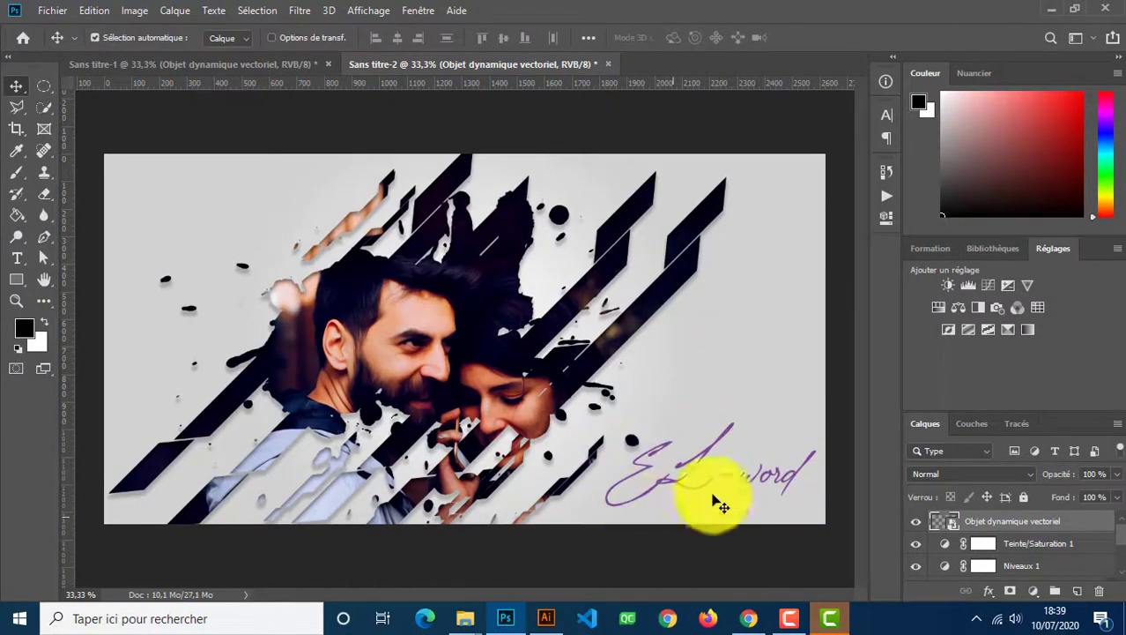
- Compare the splash effect in the Sans titre-1 document with the finished composition in Sans titre-2
left_click(199, 60)
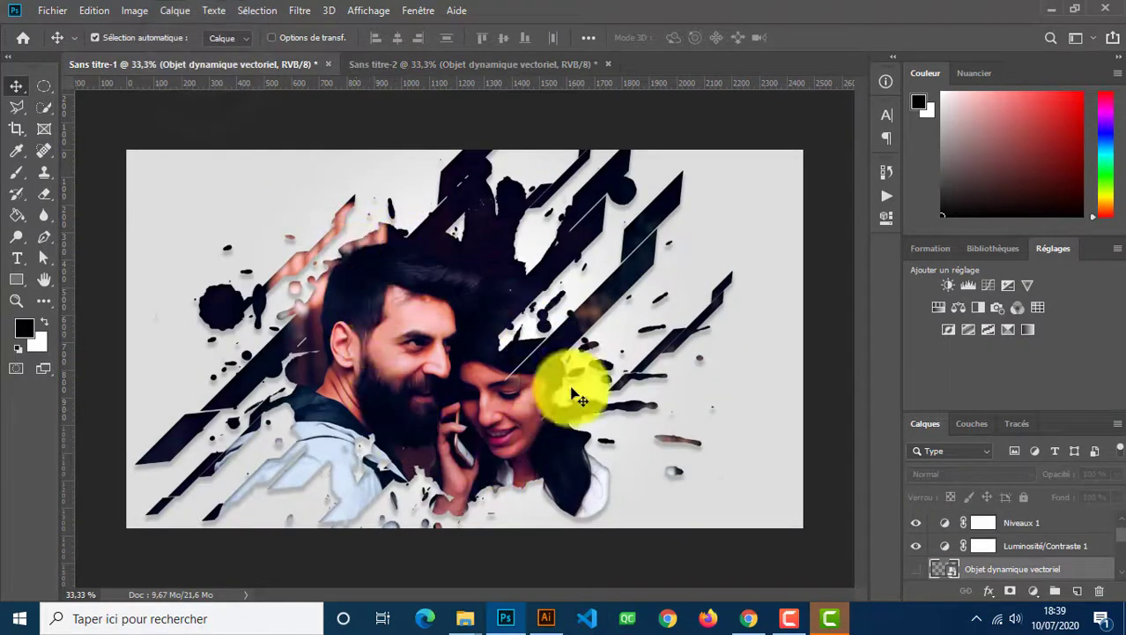
left_click(390, 65)
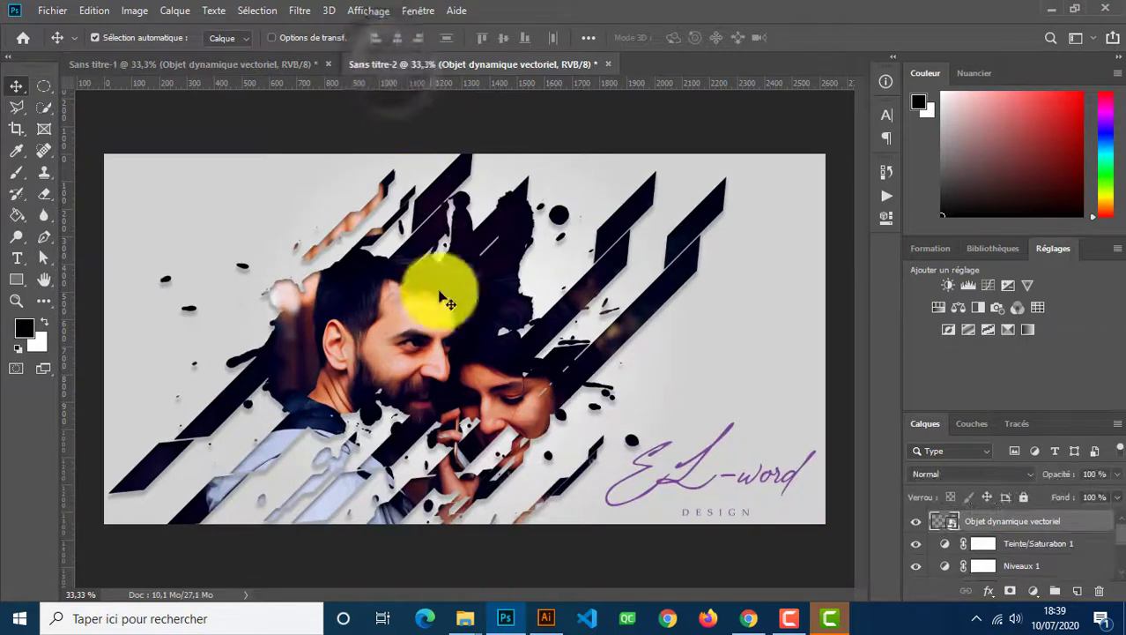
left_click_drag(368, 341, 487, 438)
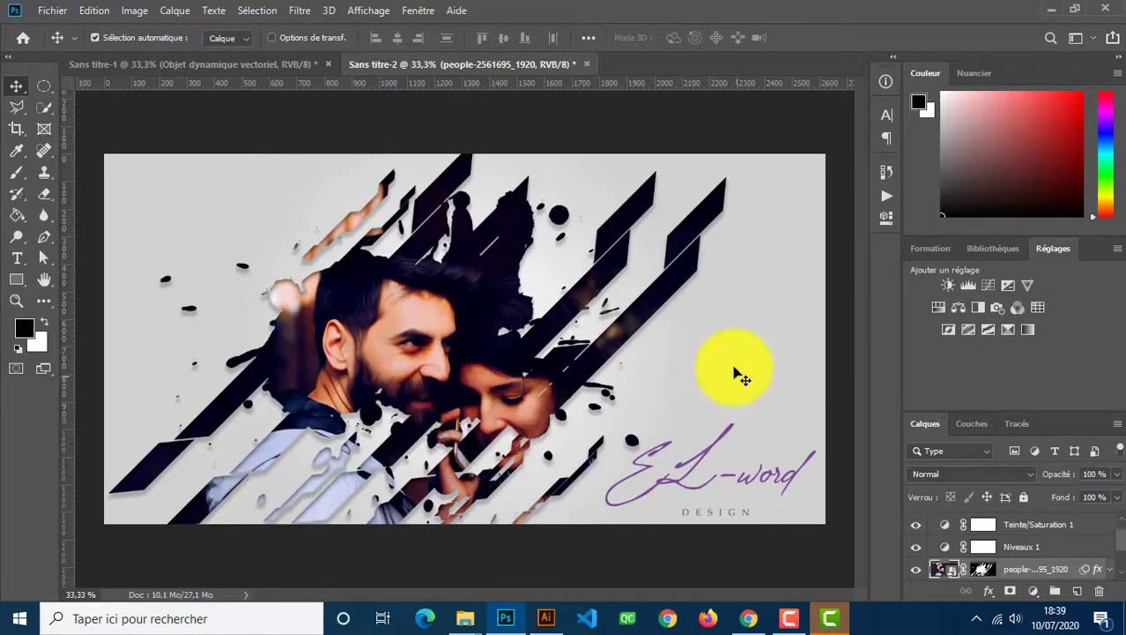